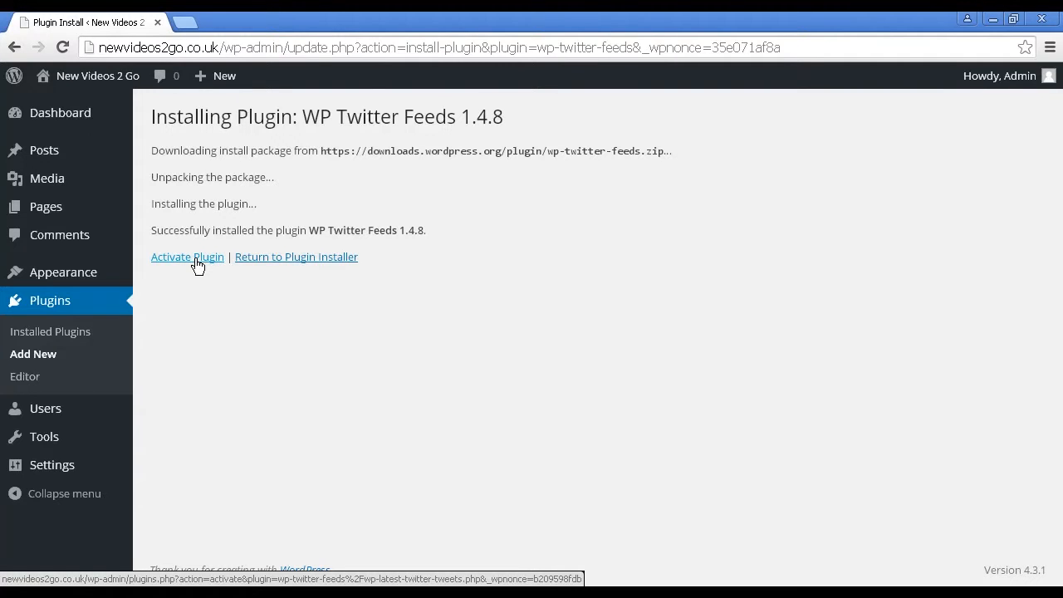
Step: Activate the WP Twitter Feeds plugin and add its widget to the Main Sidebar
click(196, 264)
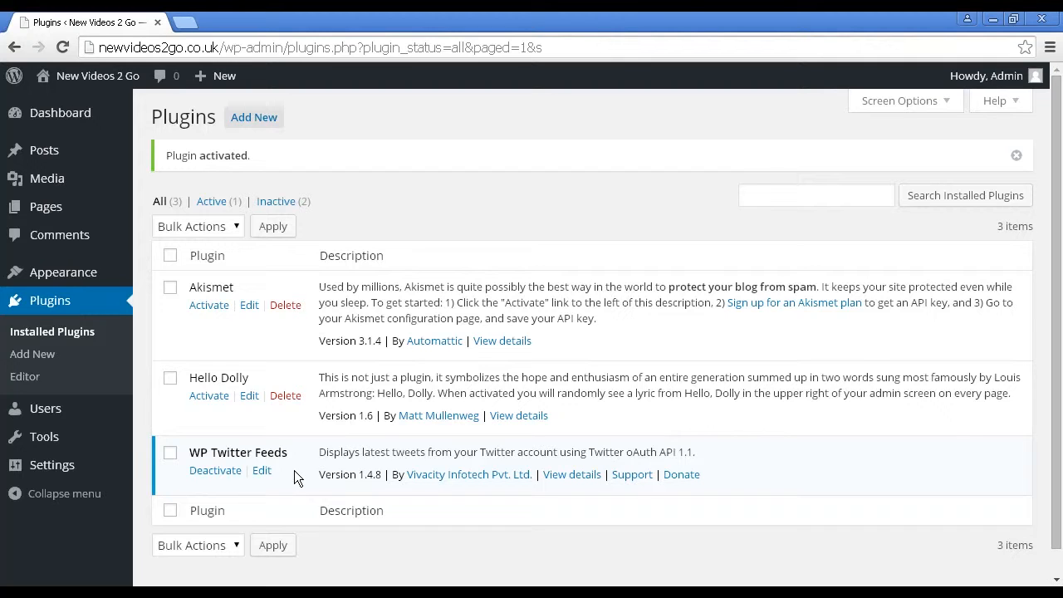
click(70, 280)
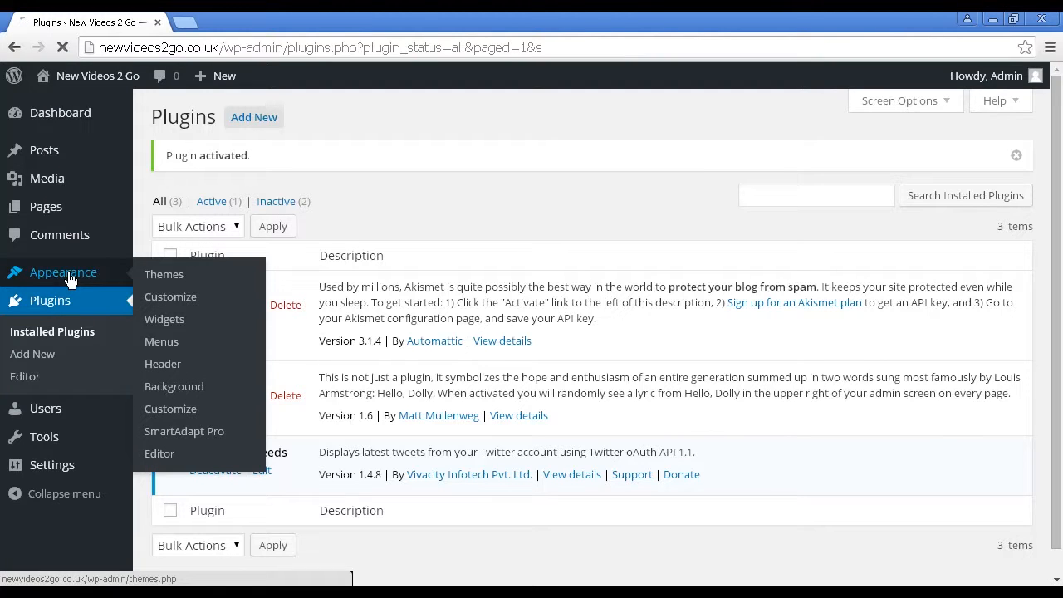
click(168, 321)
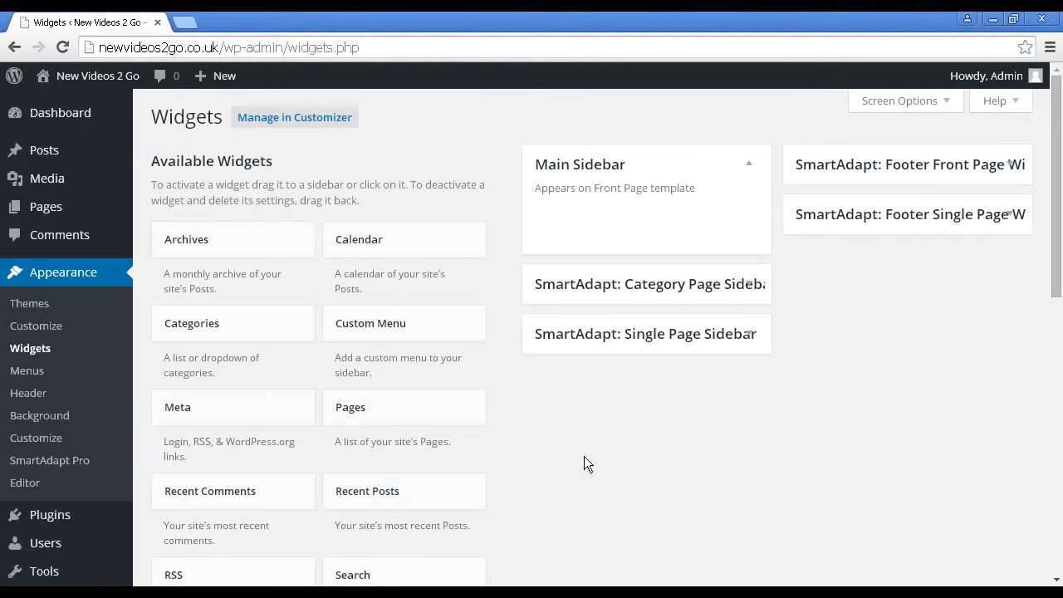
scroll(584, 456, down, 8)
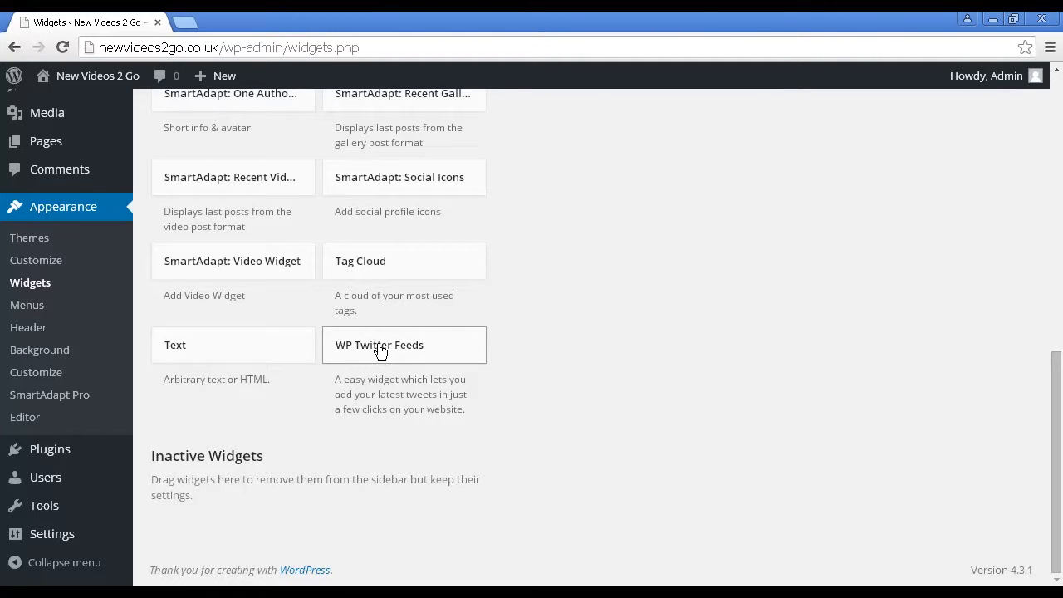
drag(379, 352, 671, 230)
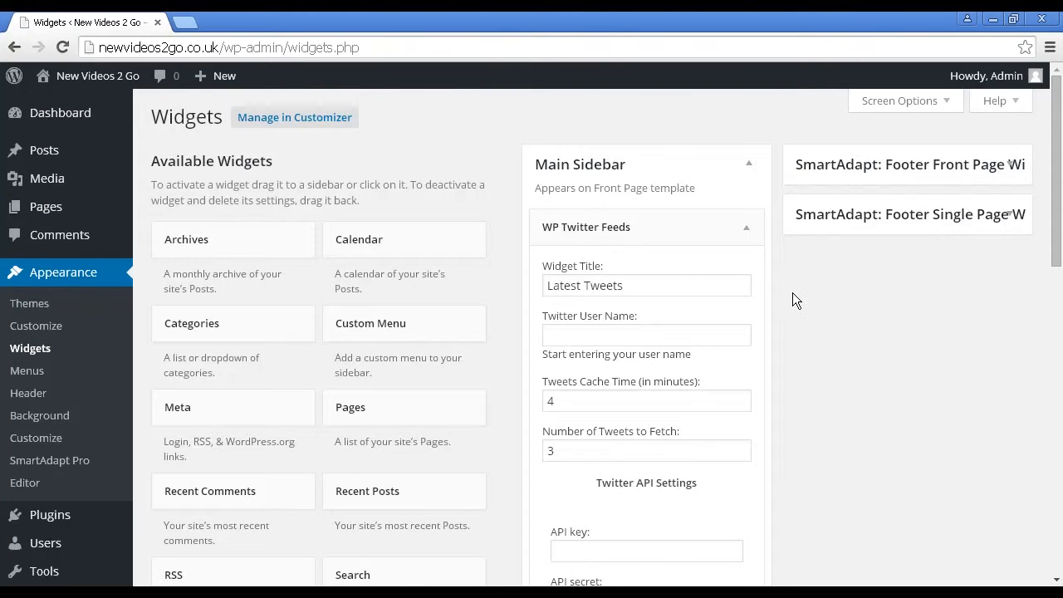
Step: Switch to Twitter Application Management at apps.twitter.com and sign in with the account username and password
scroll(784, 286, down, 1)
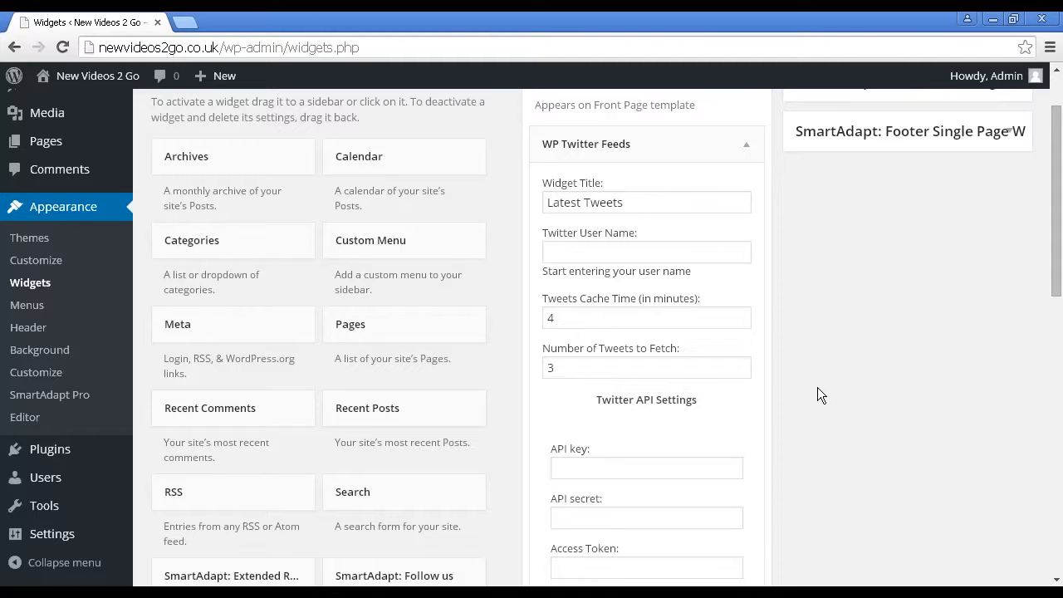
scroll(818, 387, down, 2)
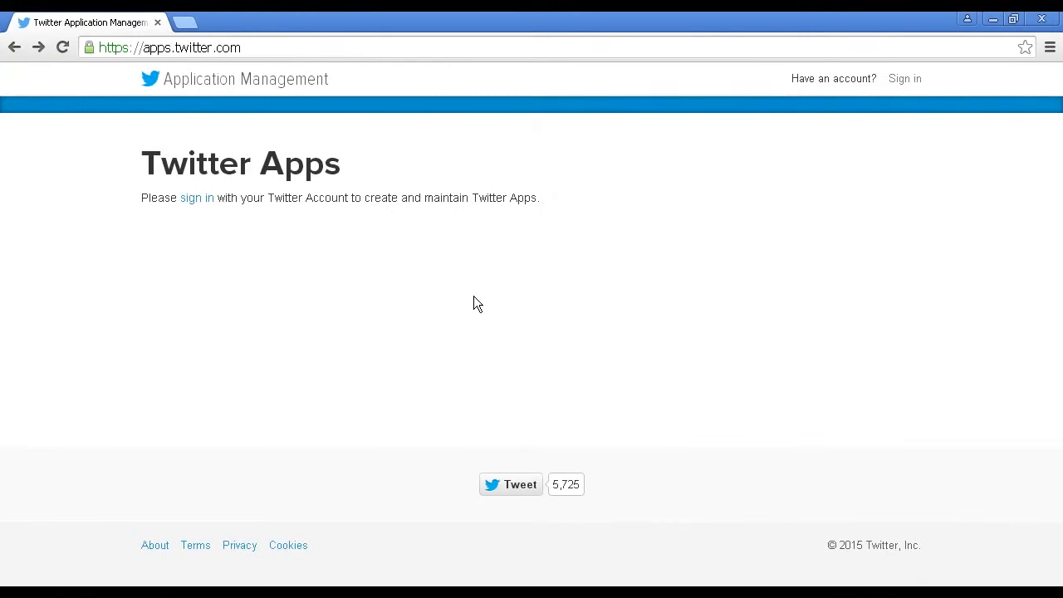
click(197, 204)
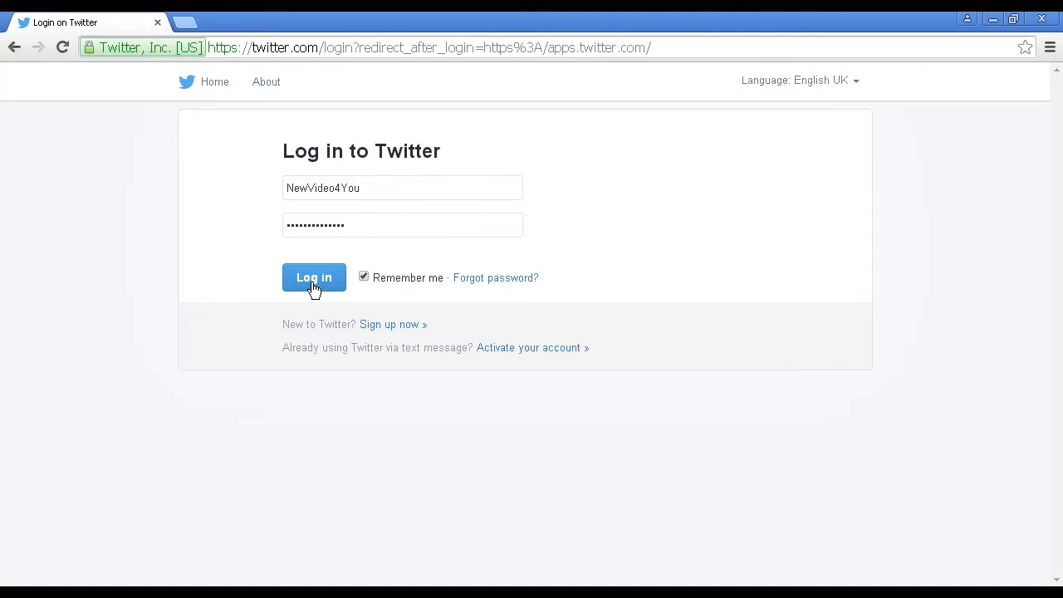
click(318, 288)
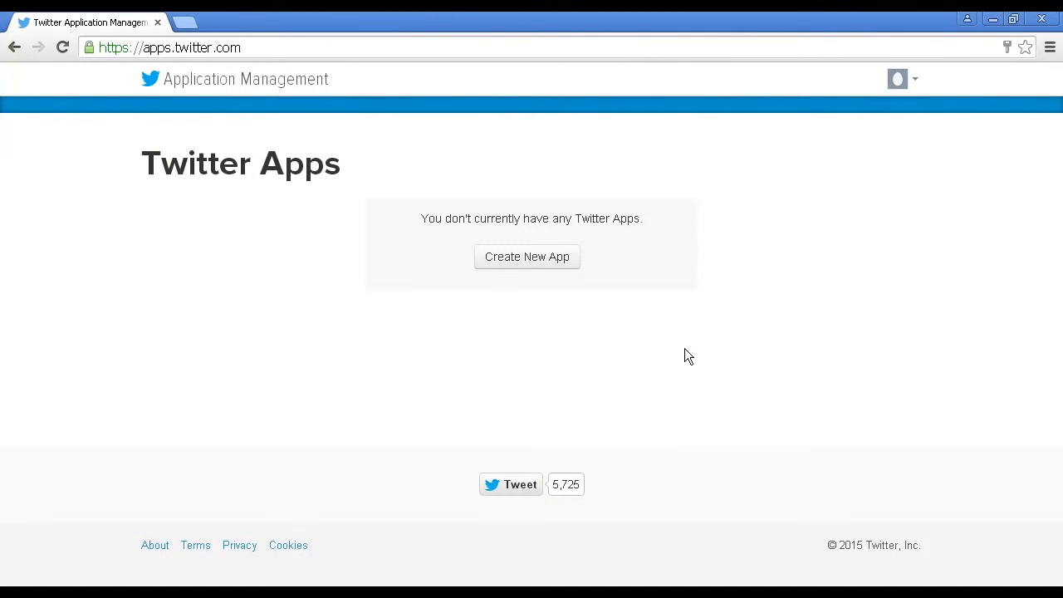
click(527, 258)
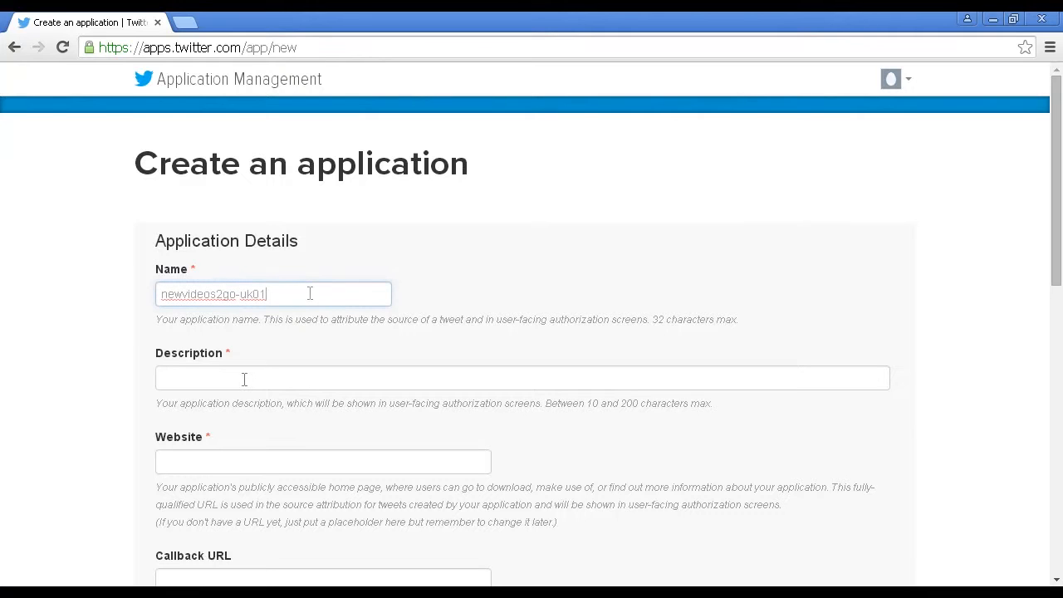
click(175, 372)
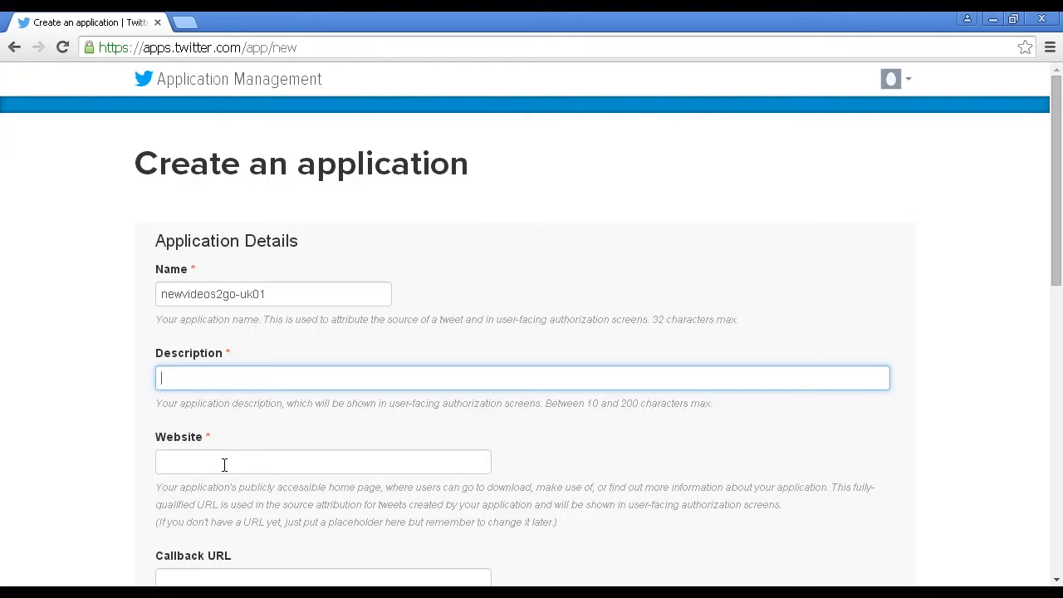
scroll(225, 464, down, 3)
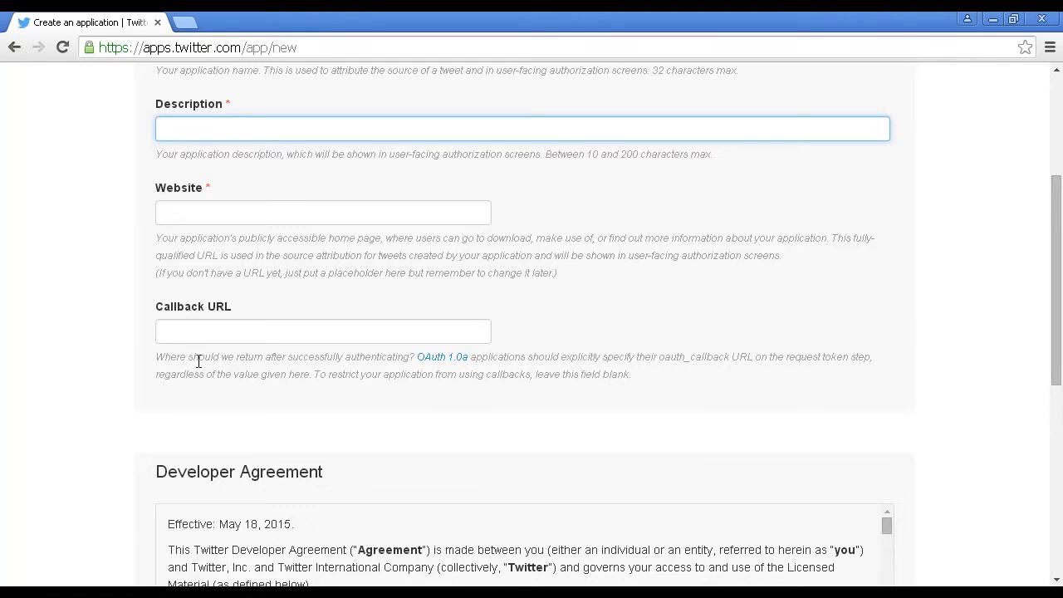
scroll(199, 363, up, 1)
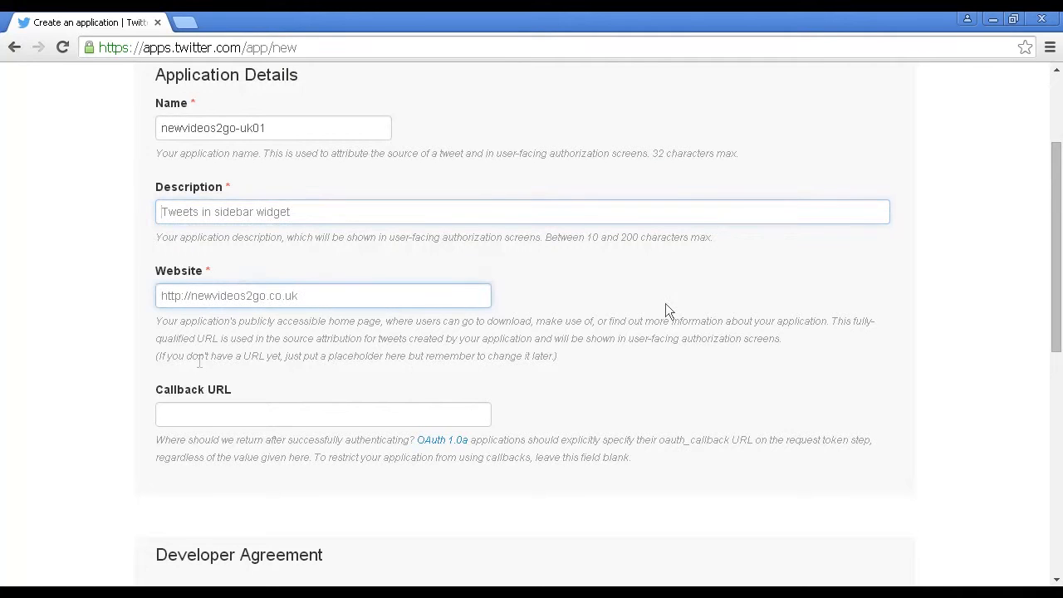
Step: Leave the callback URL blank, agree to the Developer Agreement and create the Twitter application
scroll(666, 304, down, 3)
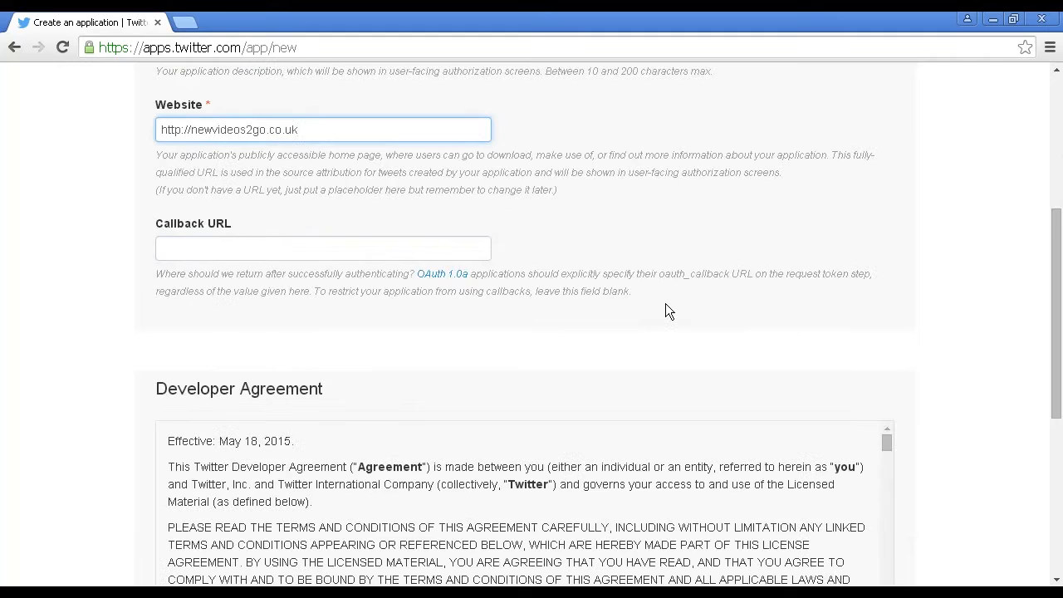
scroll(665, 310, down, 2)
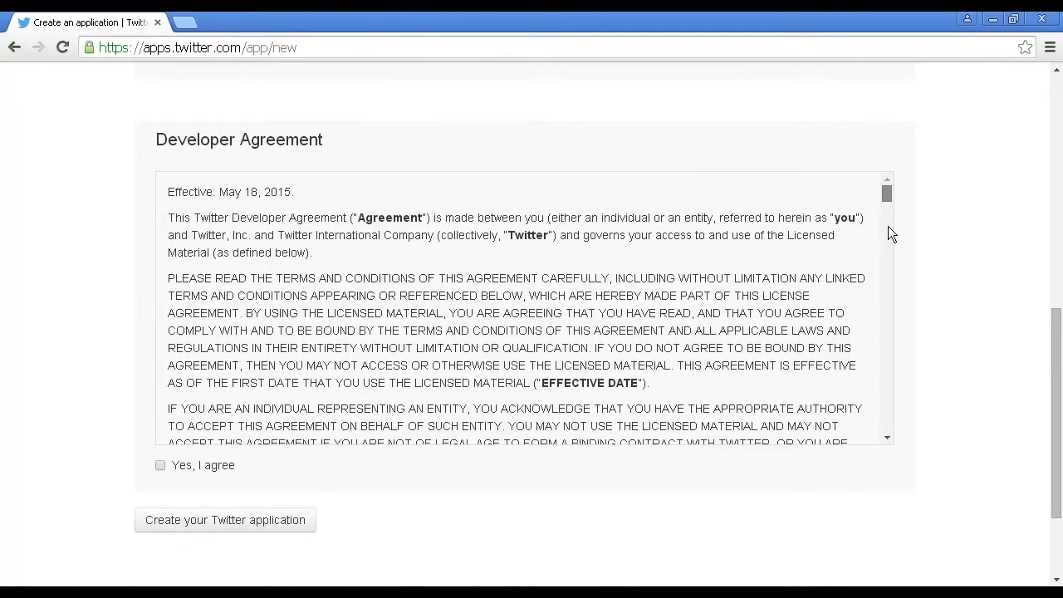
scroll(882, 286, down, 3)
scroll(882, 286, down, 6)
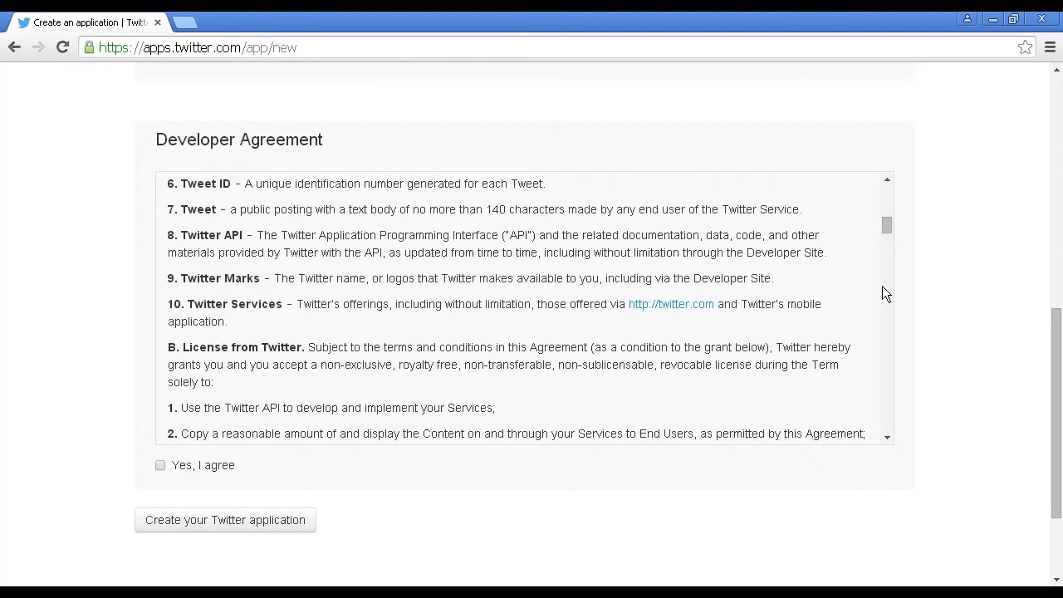
scroll(775, 315, down, 5)
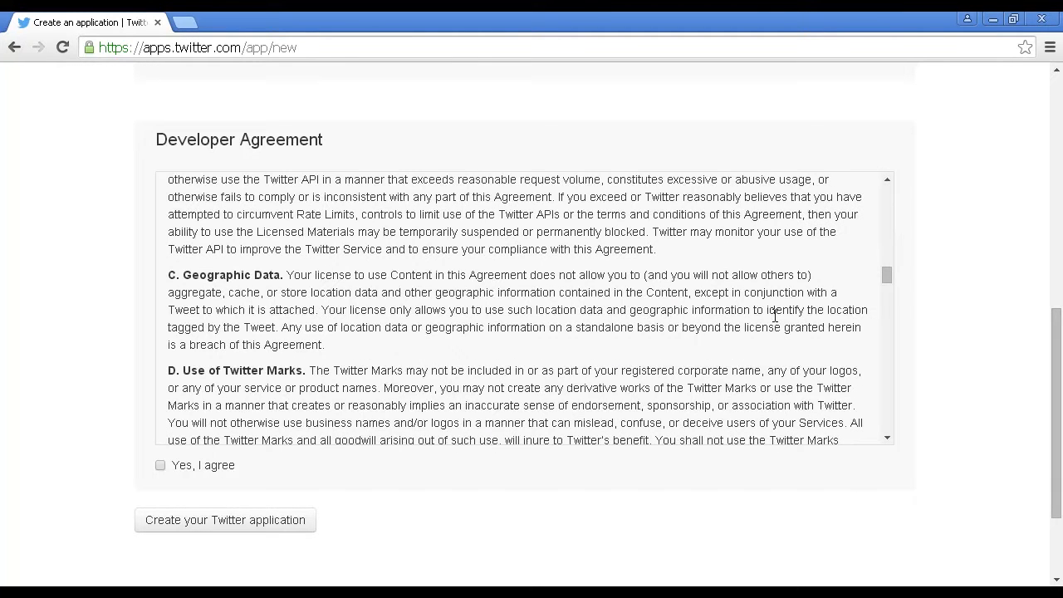
scroll(772, 319, down, 5)
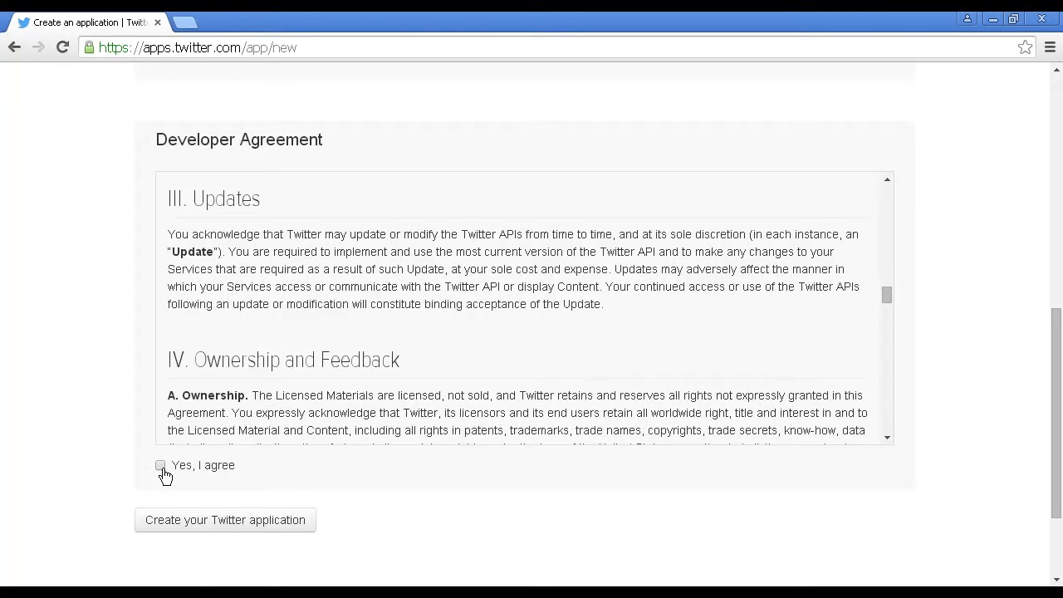
click(262, 533)
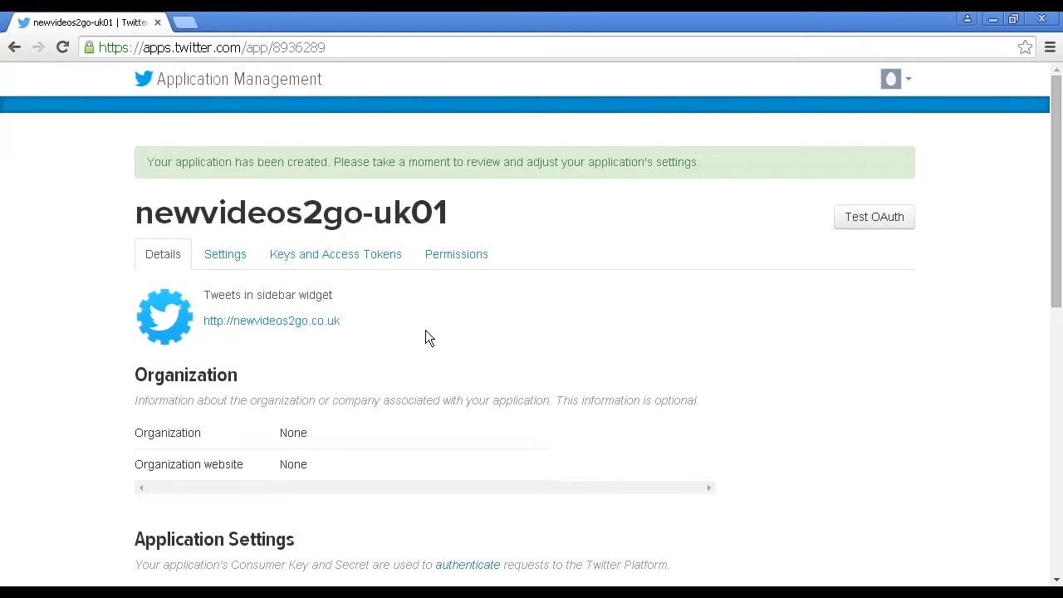
Step: Generate the app's access token and copy the API key, API secret, access token and access token secret into the WordPress WP Twitter Feeds widget
click(361, 258)
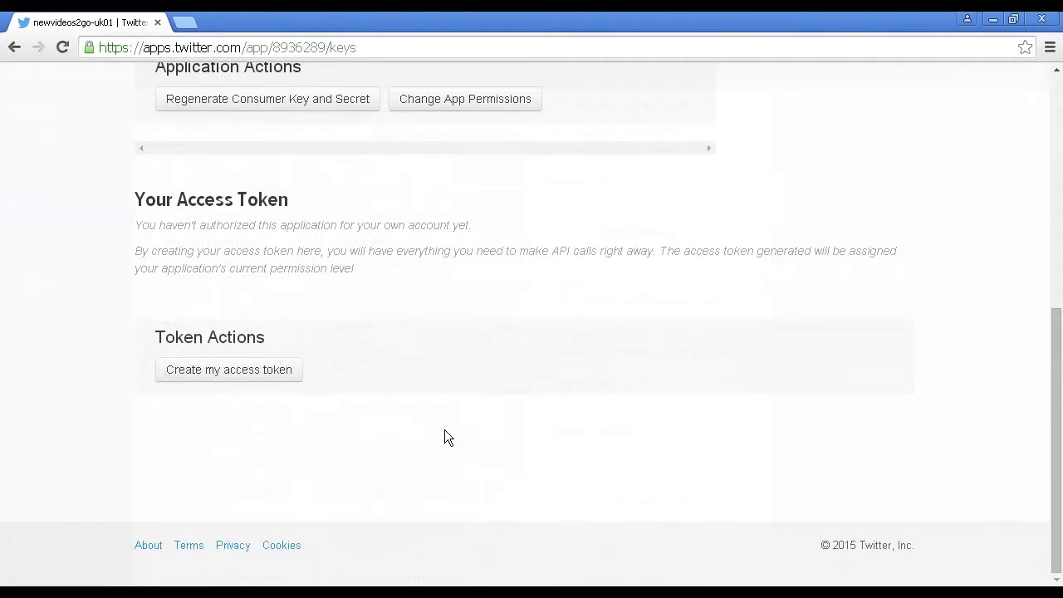
click(208, 377)
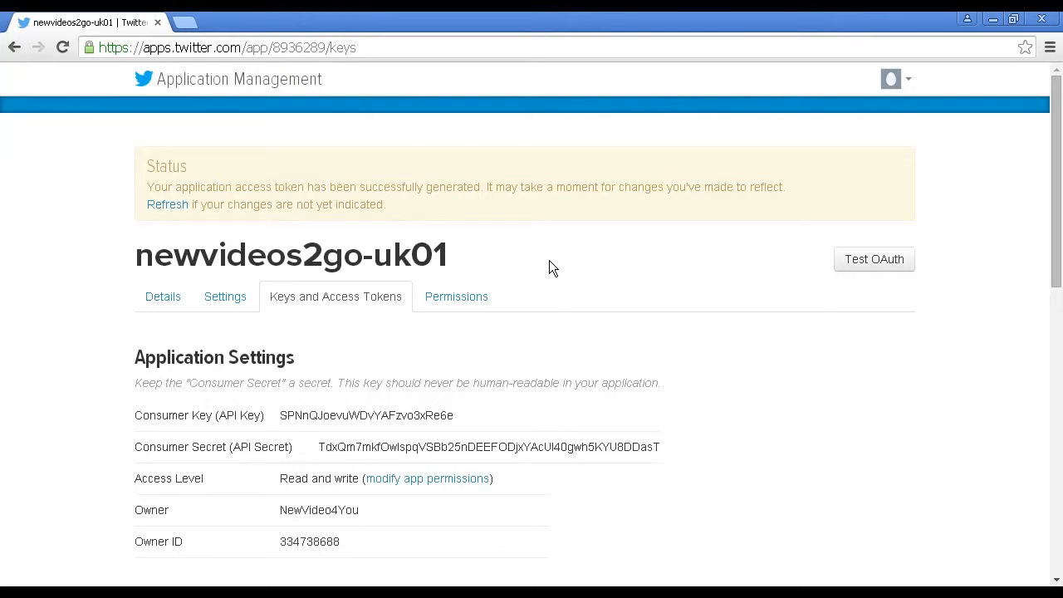
scroll(549, 260, down, 6)
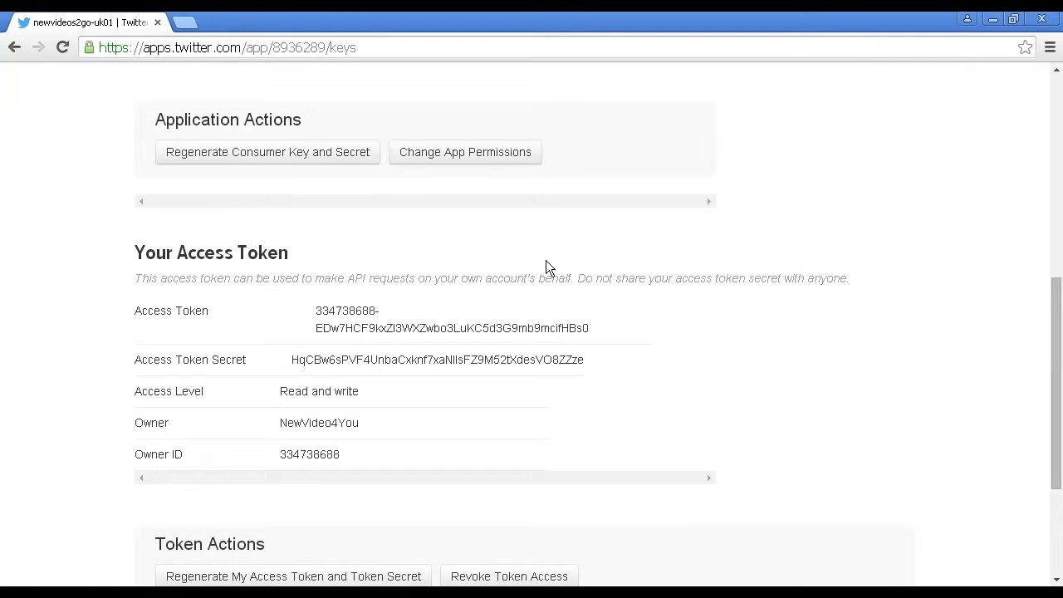
scroll(546, 267, down, 2)
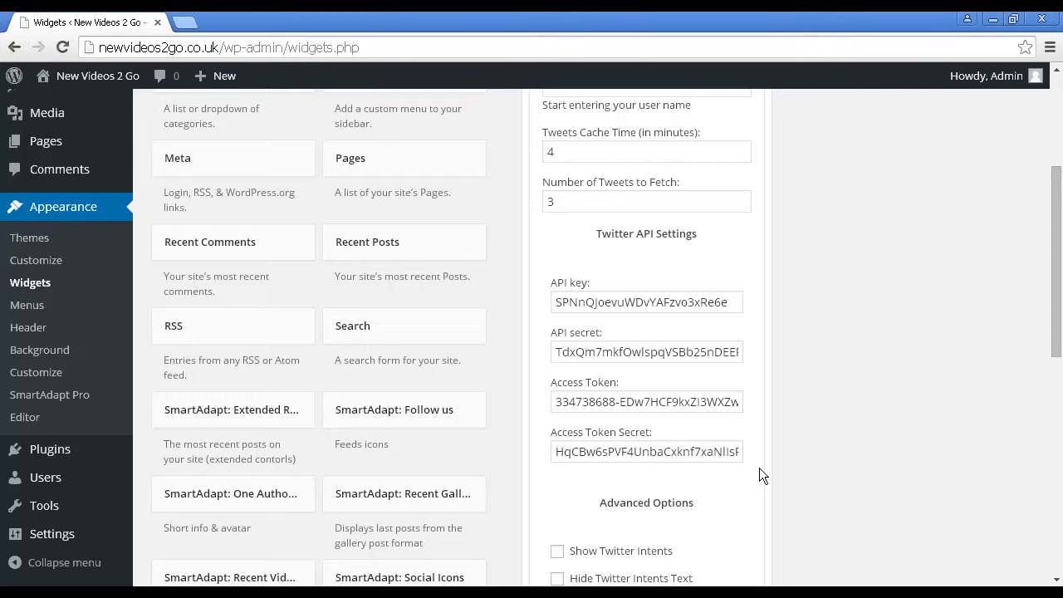
Step: Save the WP Twitter Feeds widget with List style, widget border Yes and Light theme, and visit the site
scroll(743, 491, down, 3)
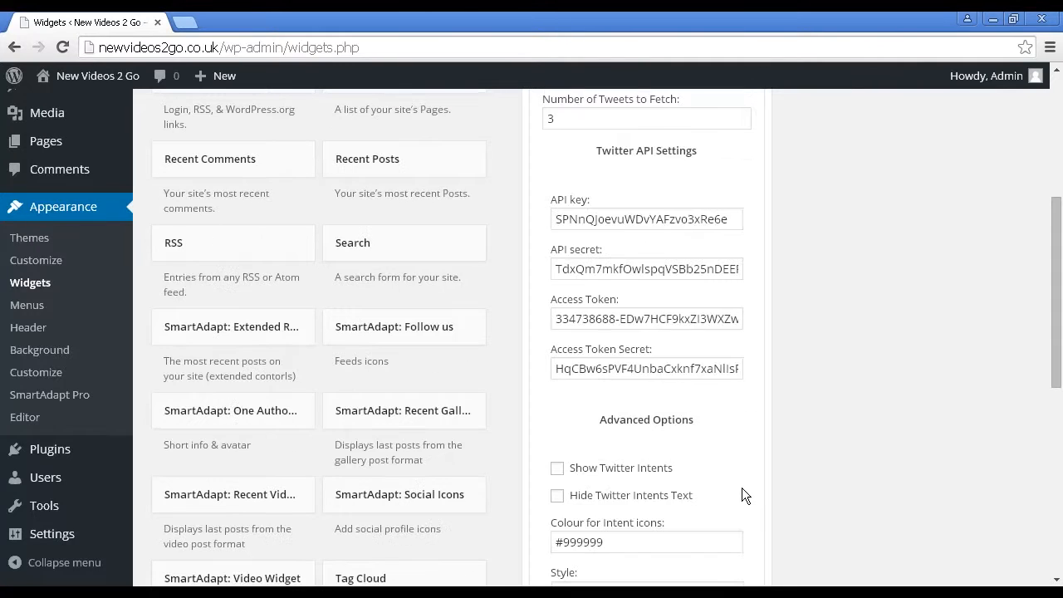
scroll(740, 488, down, 1)
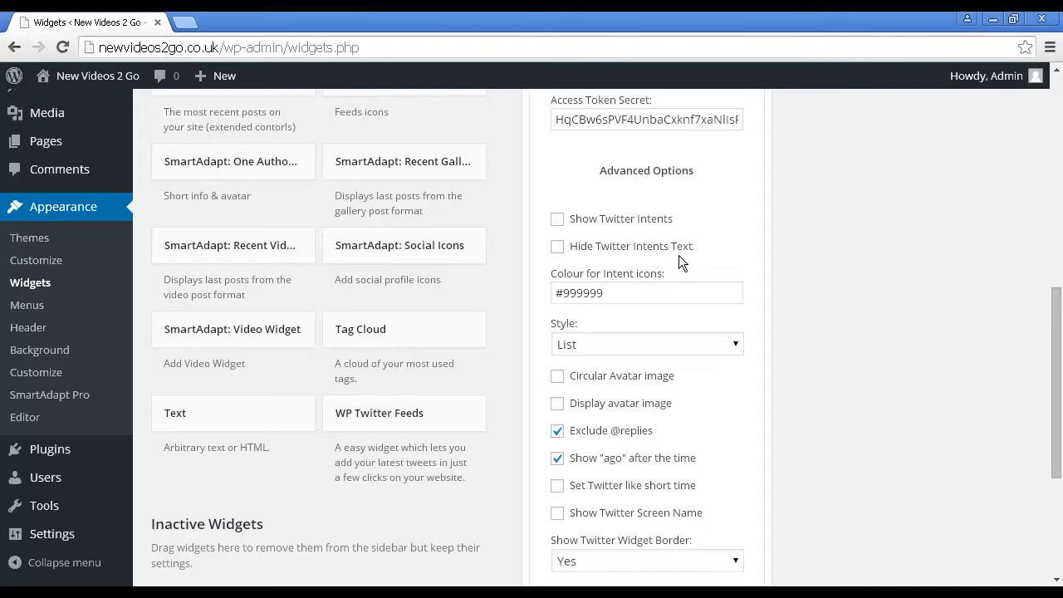
click(738, 344)
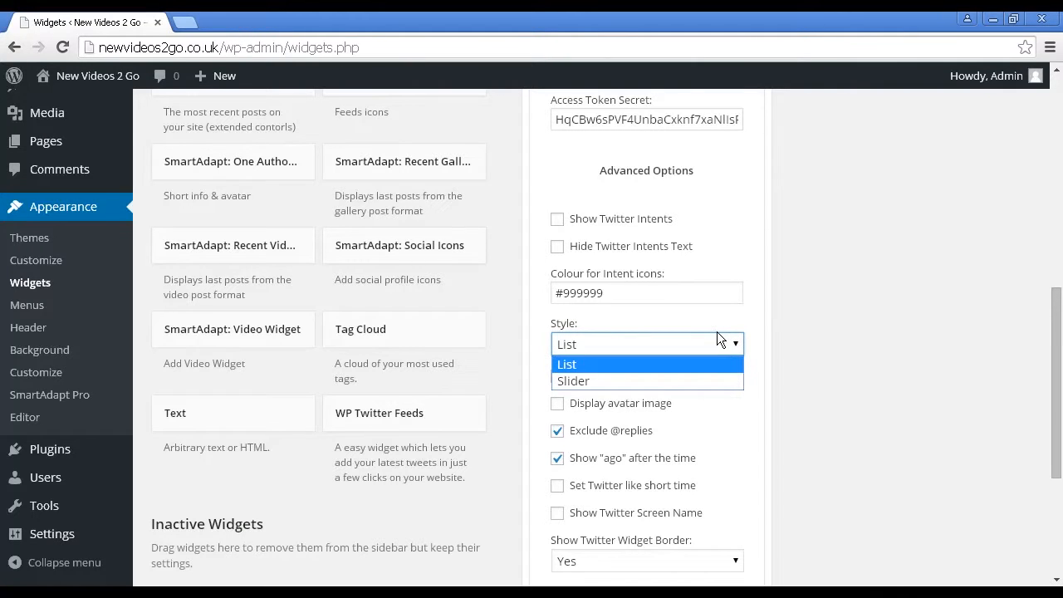
click(764, 318)
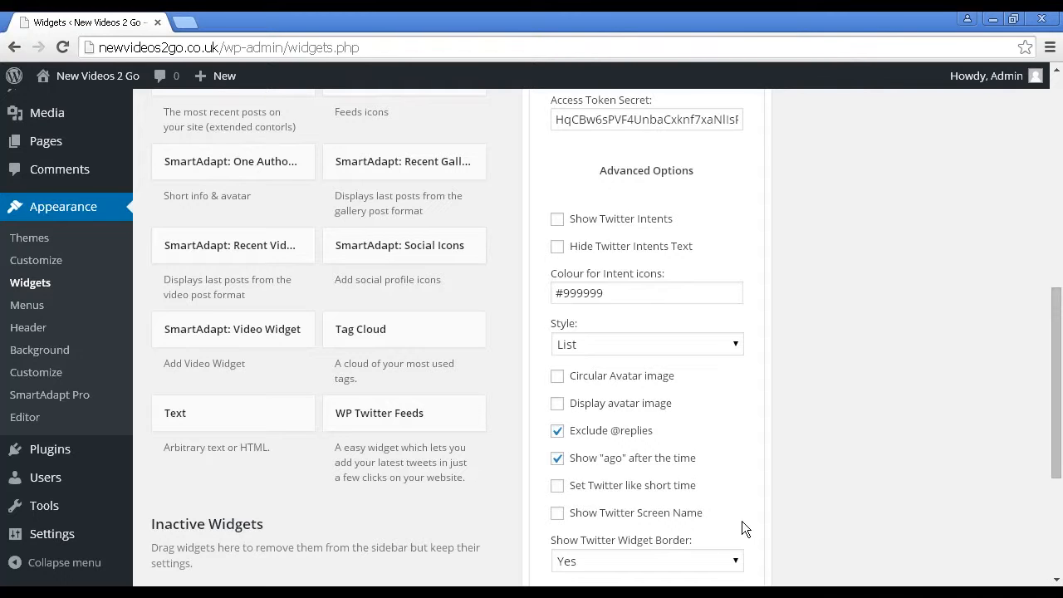
scroll(742, 517, down, 2)
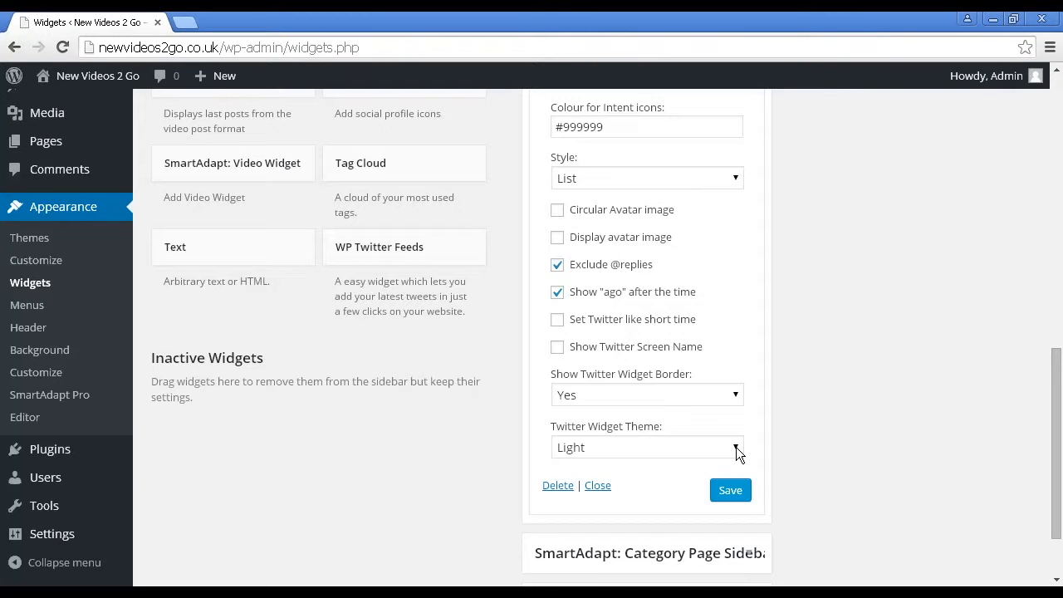
click(729, 493)
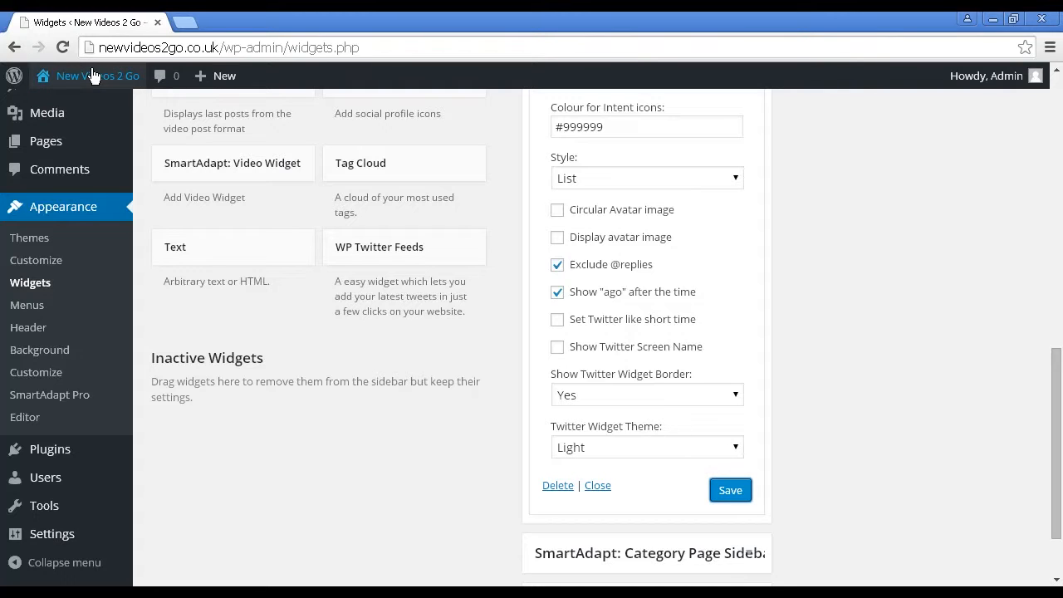
mouse_move(93, 75)
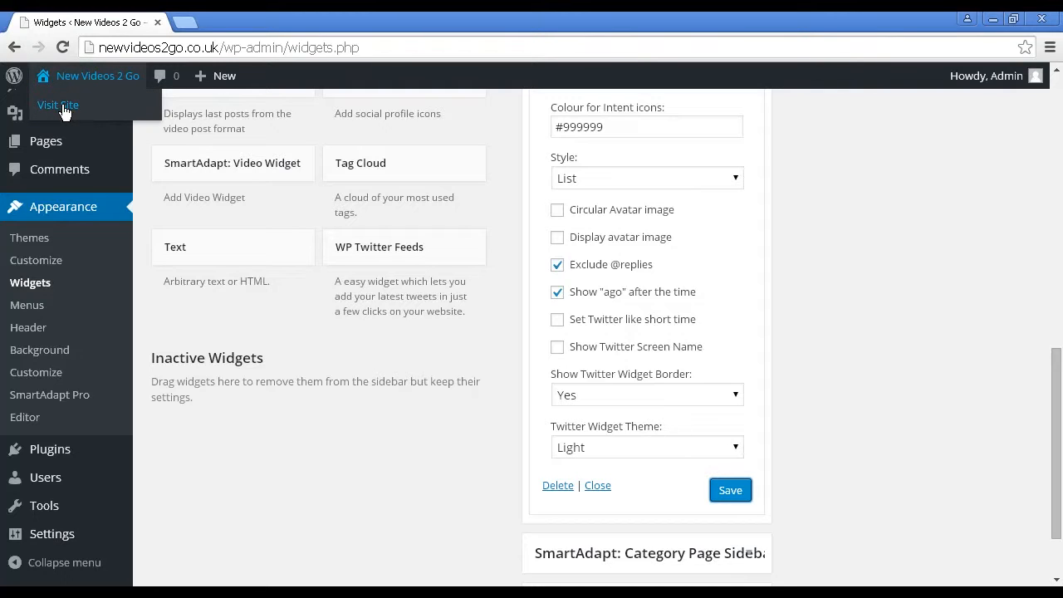
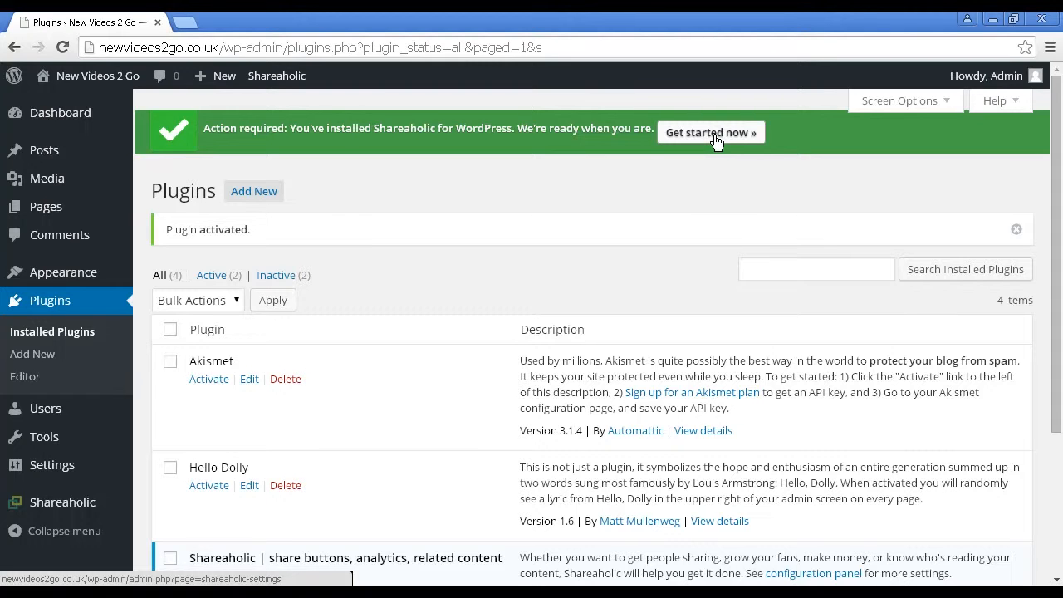
Step: Start the Shareaholic setup, accept its terms and review the Related & Promoted Content locations in the App Manager
click(713, 134)
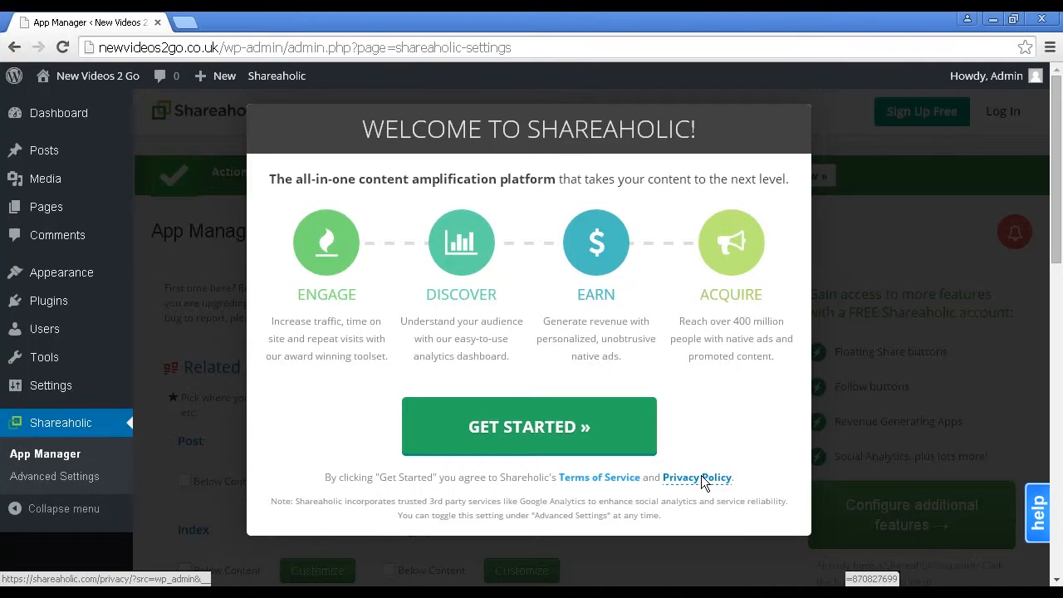
click(529, 429)
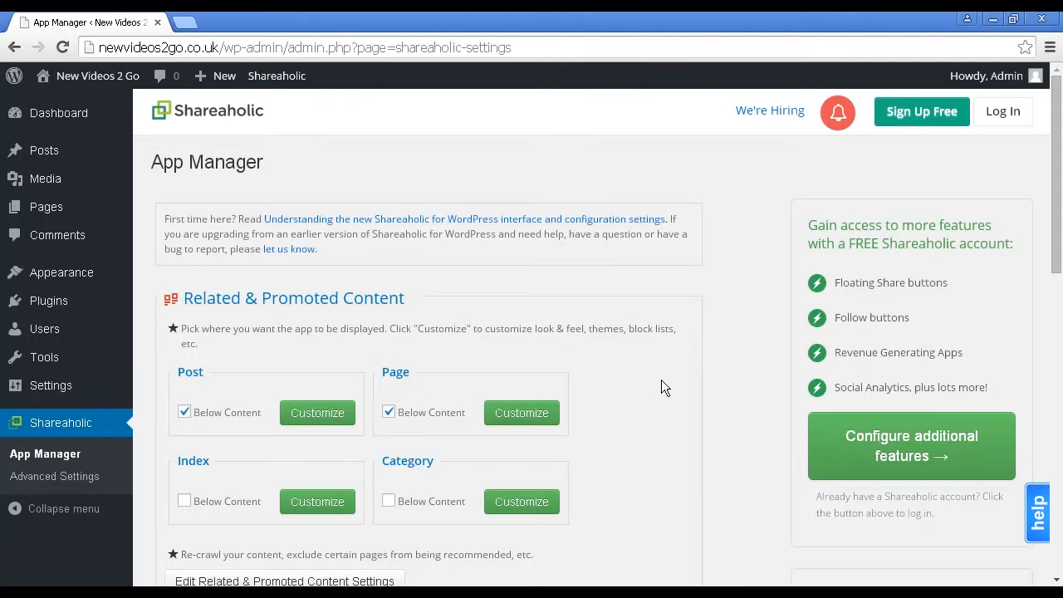
scroll(662, 380, down, 1)
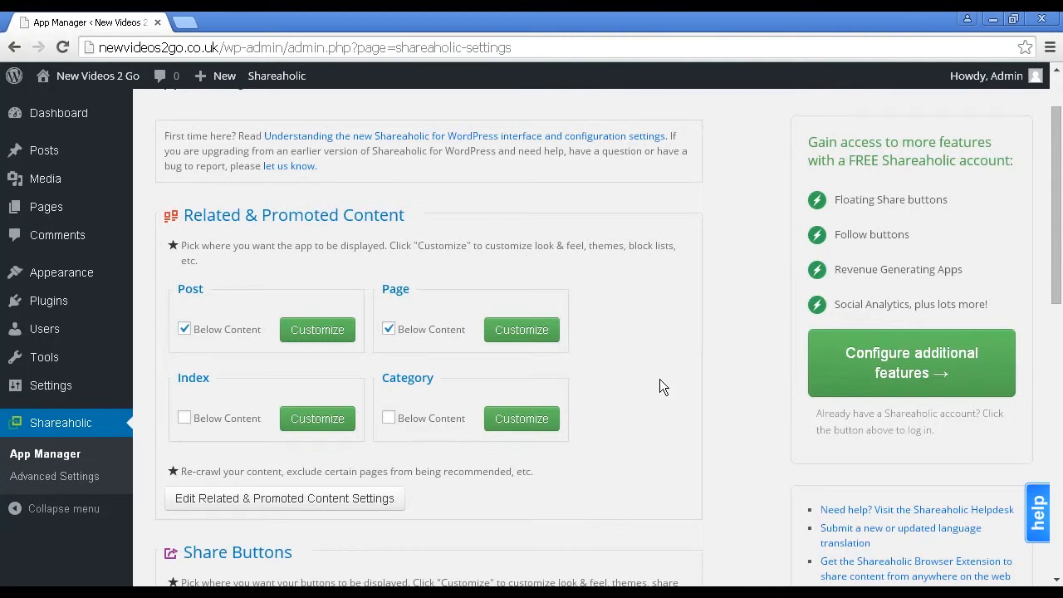
scroll(332, 430, down, 1)
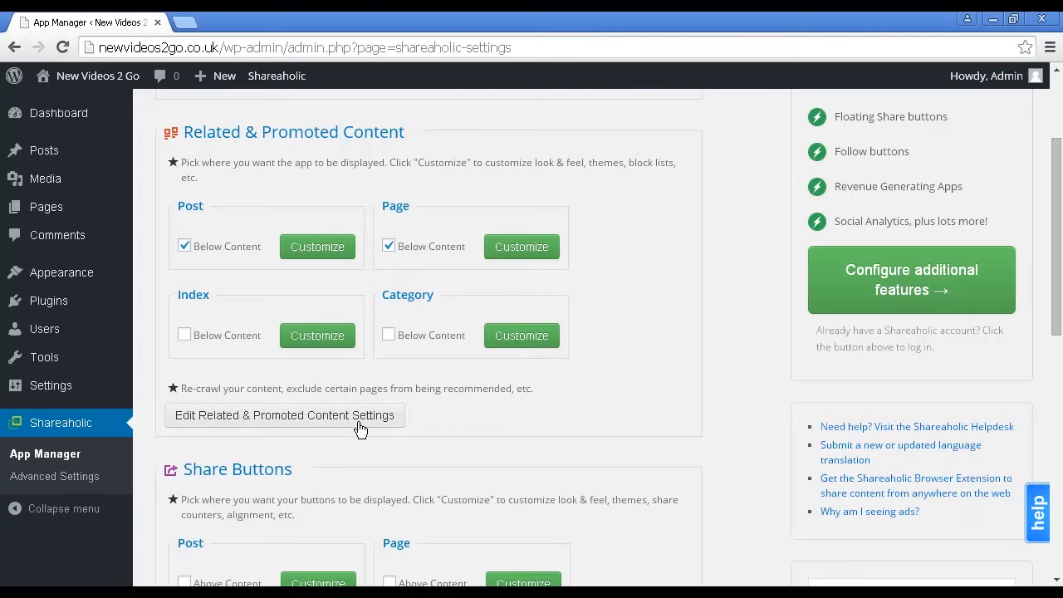
Step: Check the share button locations, review the Page Related & Promoted Content design with Classic theme and 8 posts, and save its settings
scroll(604, 415, down, 2)
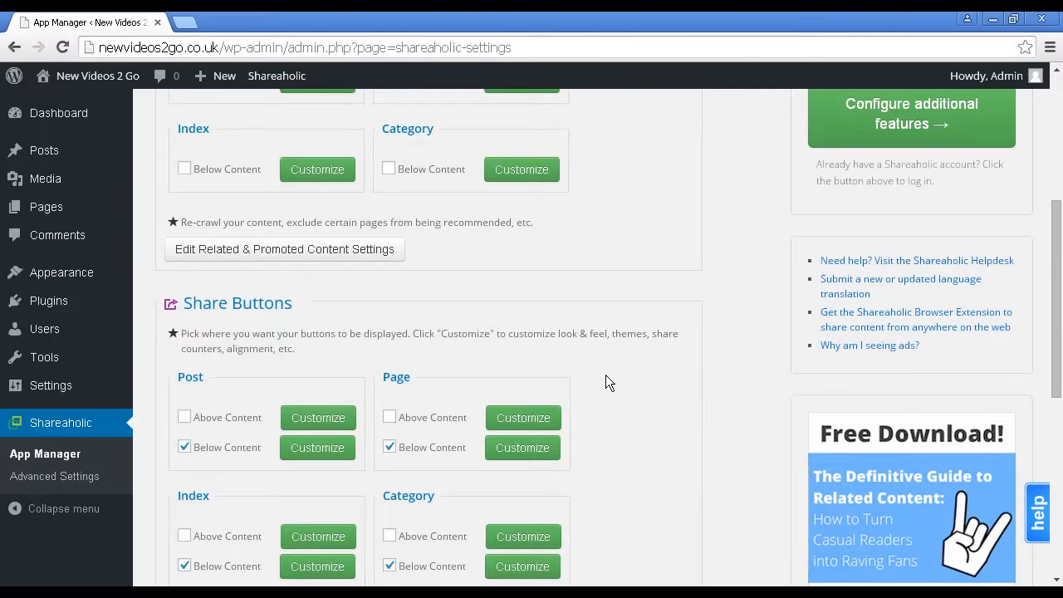
scroll(605, 375, down, 1)
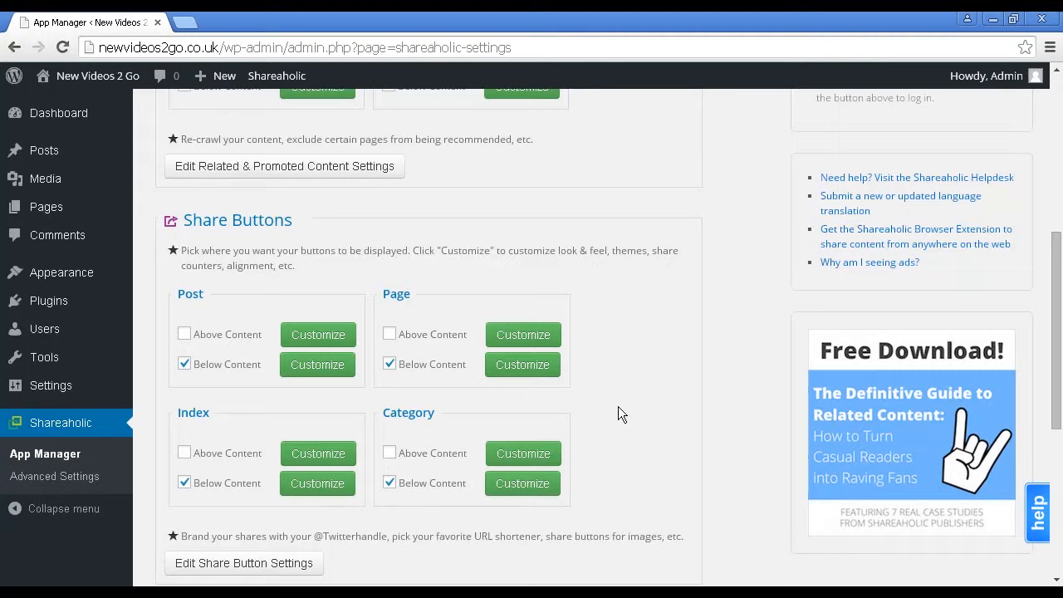
scroll(618, 406, up, 1)
scroll(618, 405, up, 2)
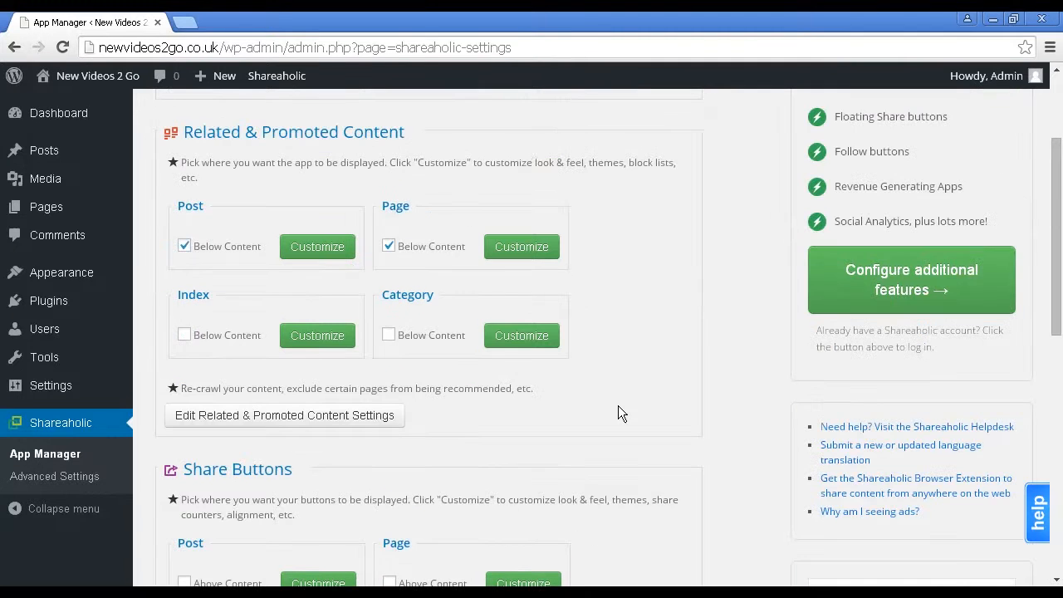
click(517, 253)
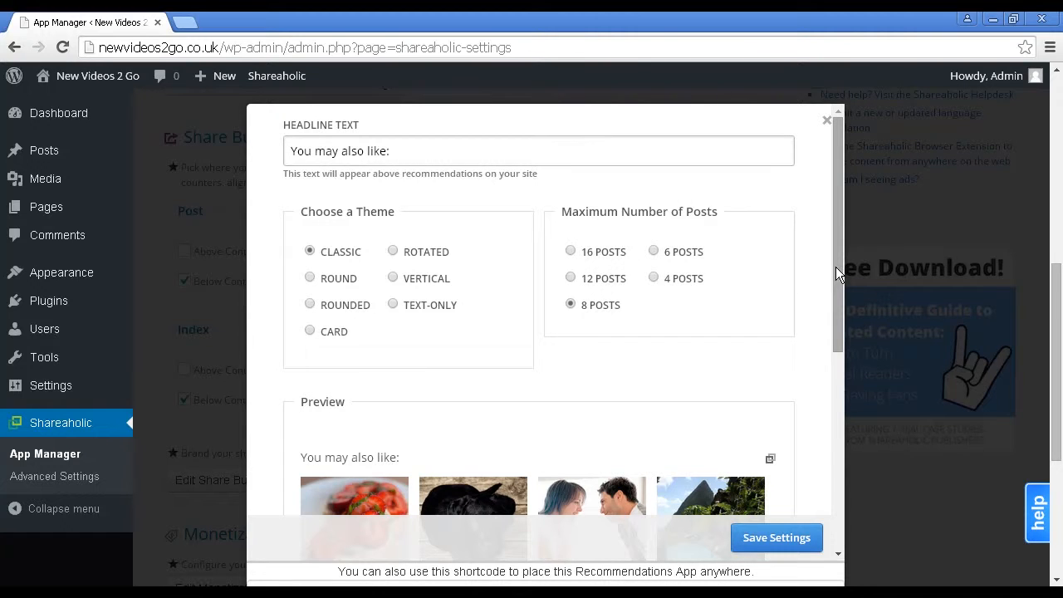
drag(836, 267, 834, 424)
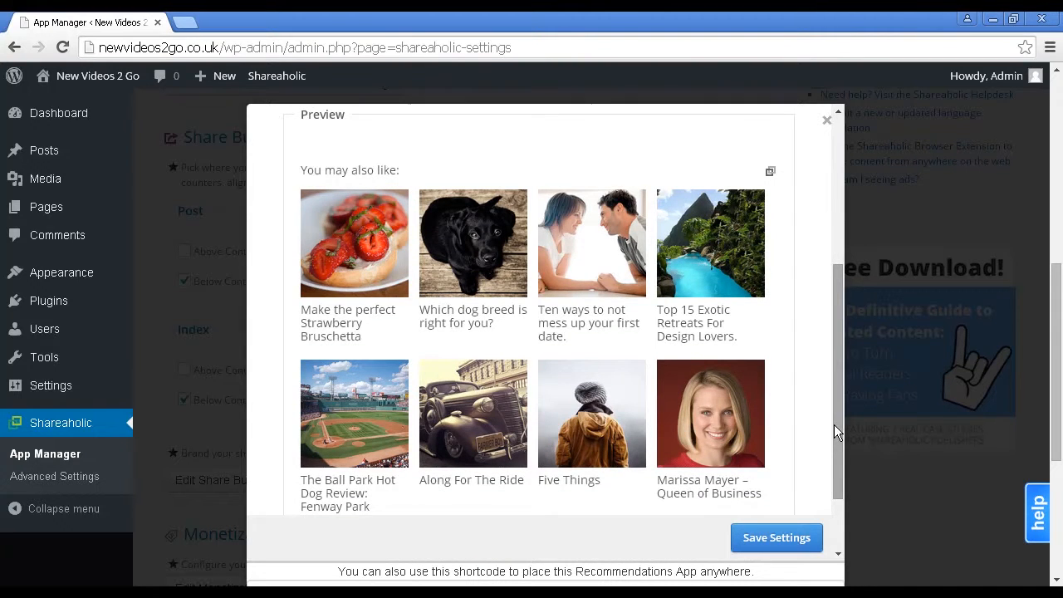
click(772, 541)
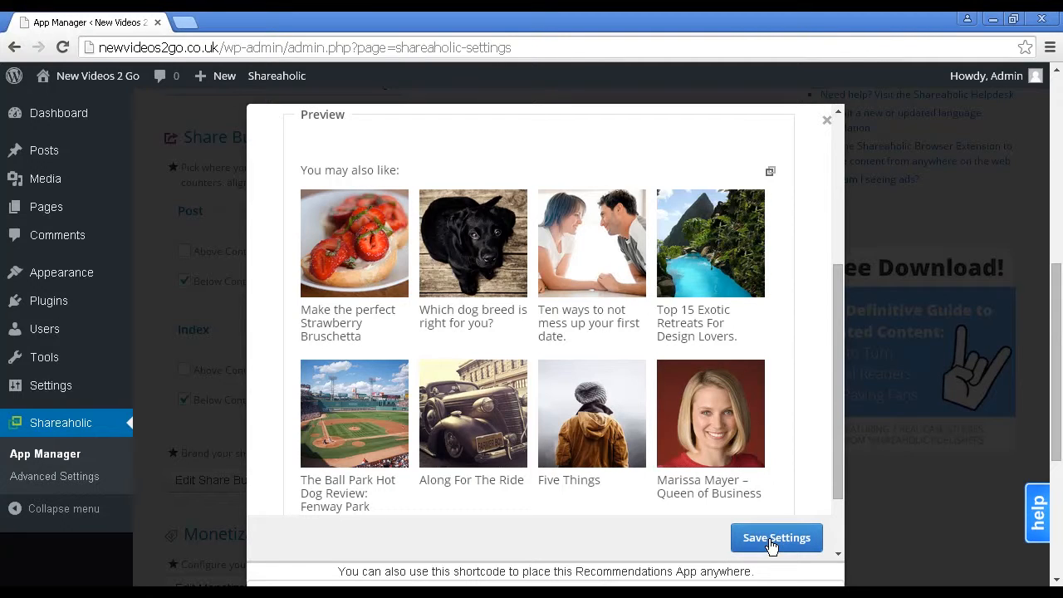
click(828, 124)
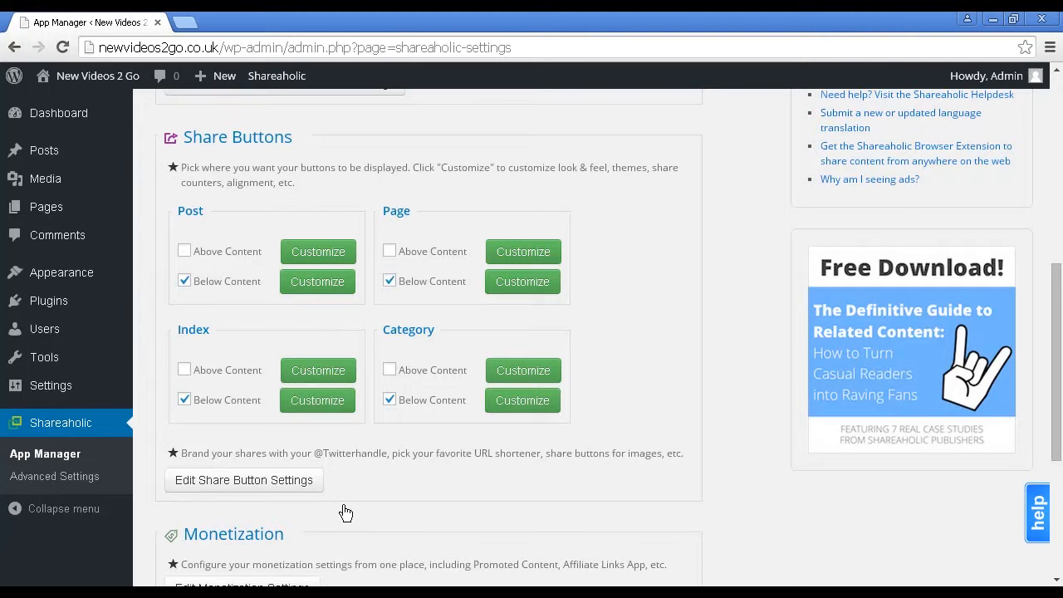
Step: Open the Share Button settings and examine the sharing options and the Follow Buttons design and account username fields
click(255, 481)
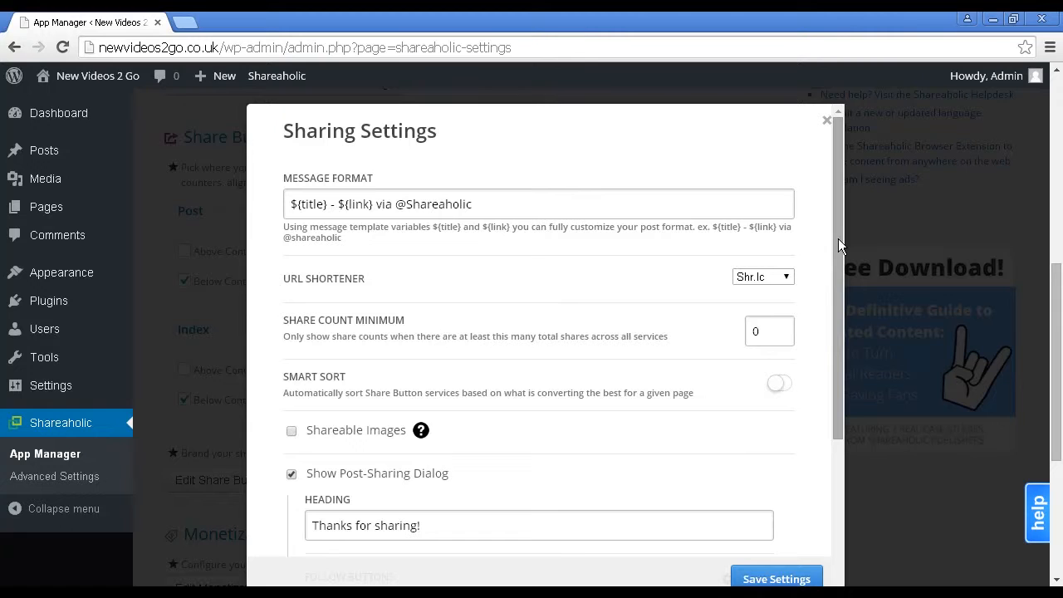
scroll(736, 344, down, 1)
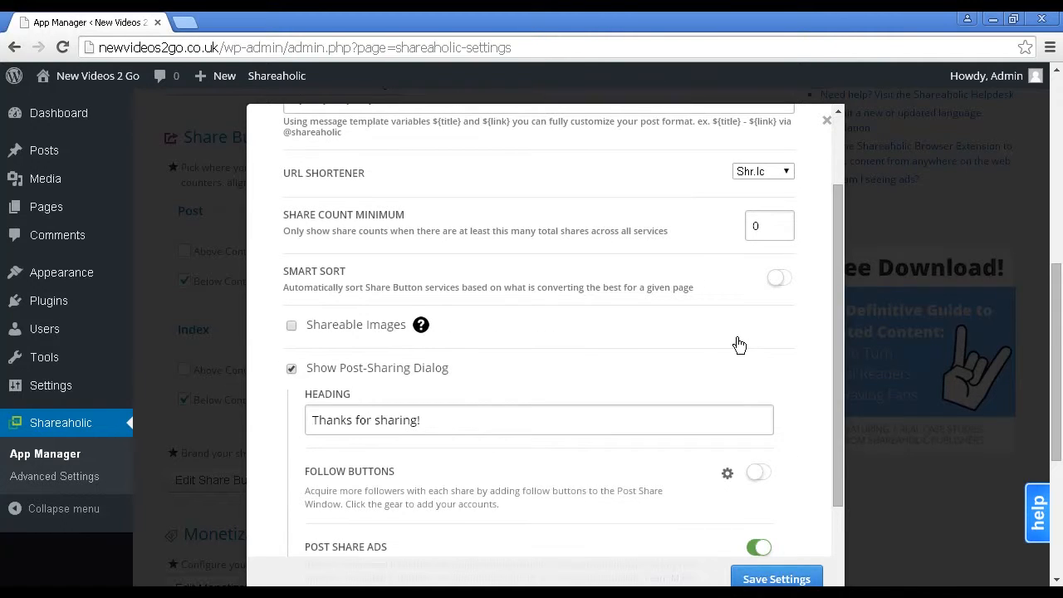
scroll(739, 344, down, 1)
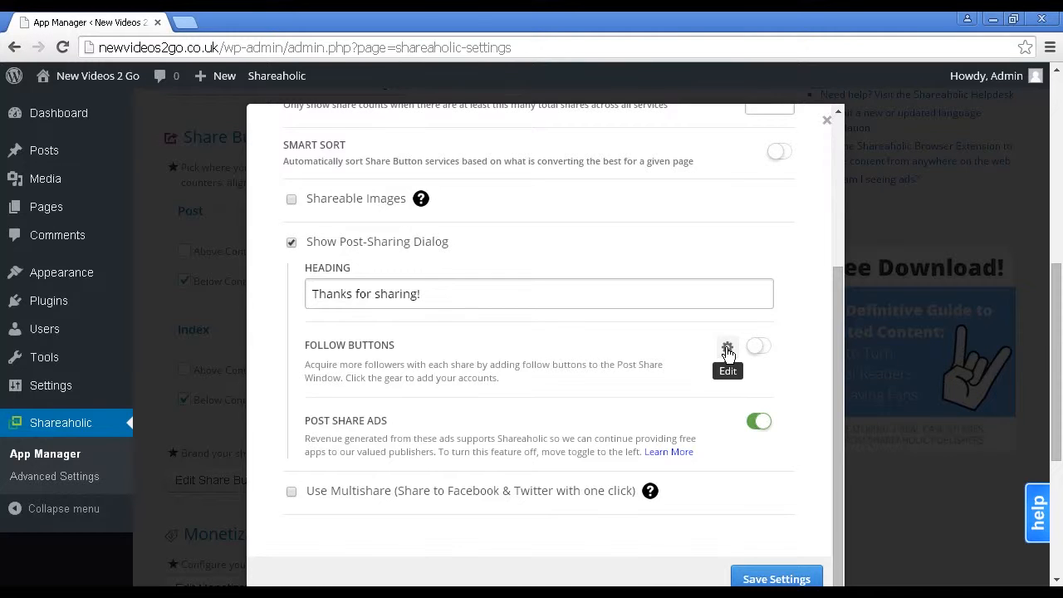
click(727, 350)
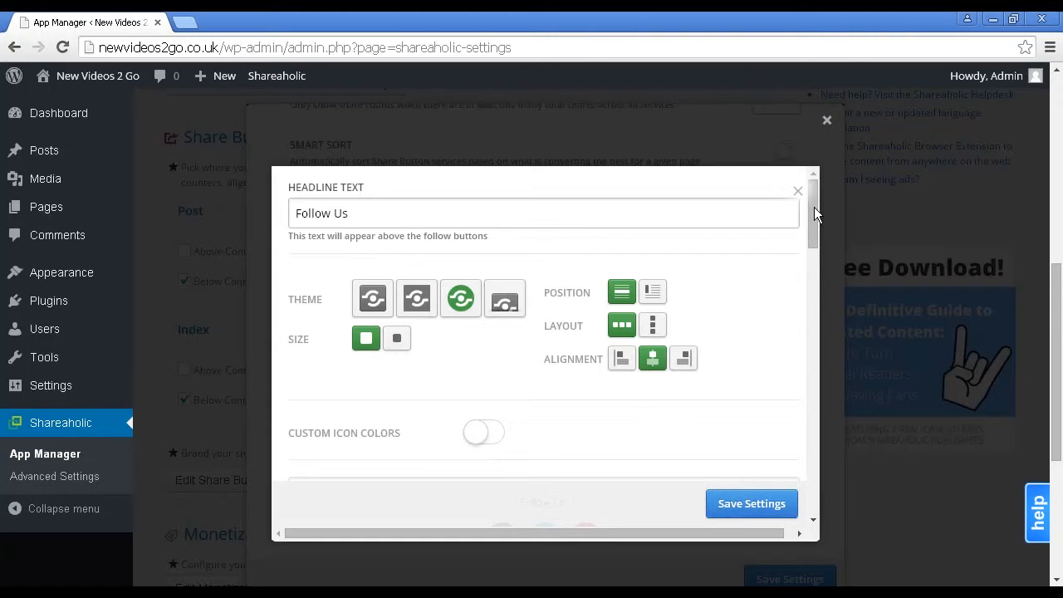
drag(813, 218, 748, 326)
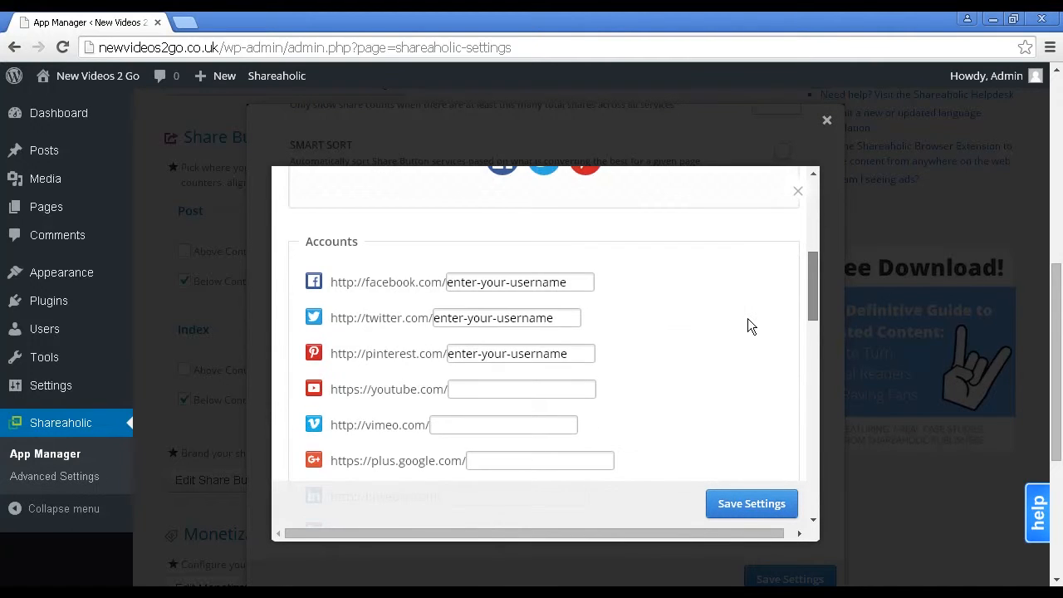
scroll(748, 325, down, 2)
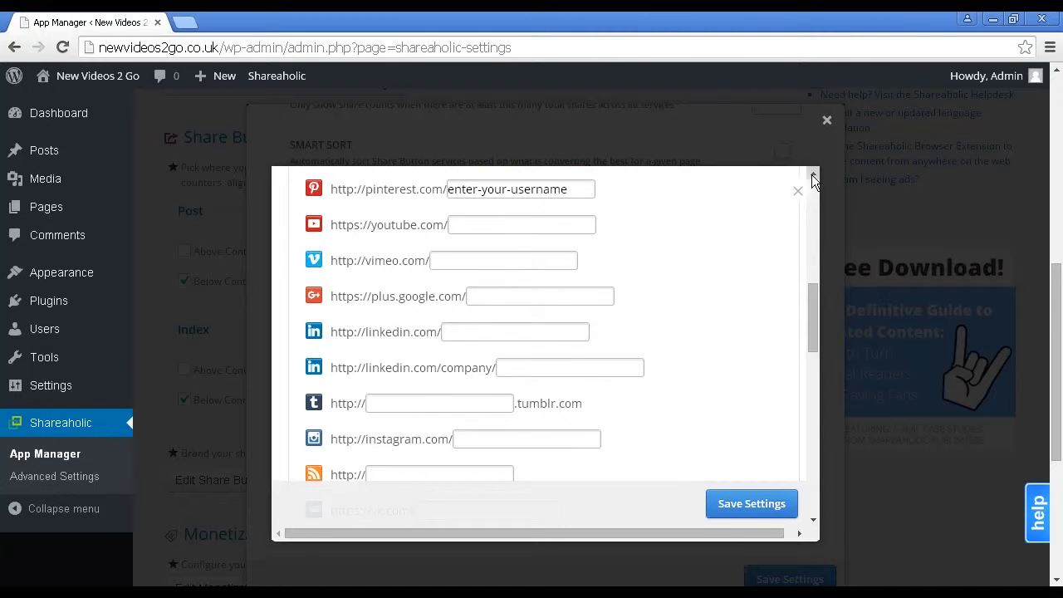
click(813, 176)
click(813, 176)
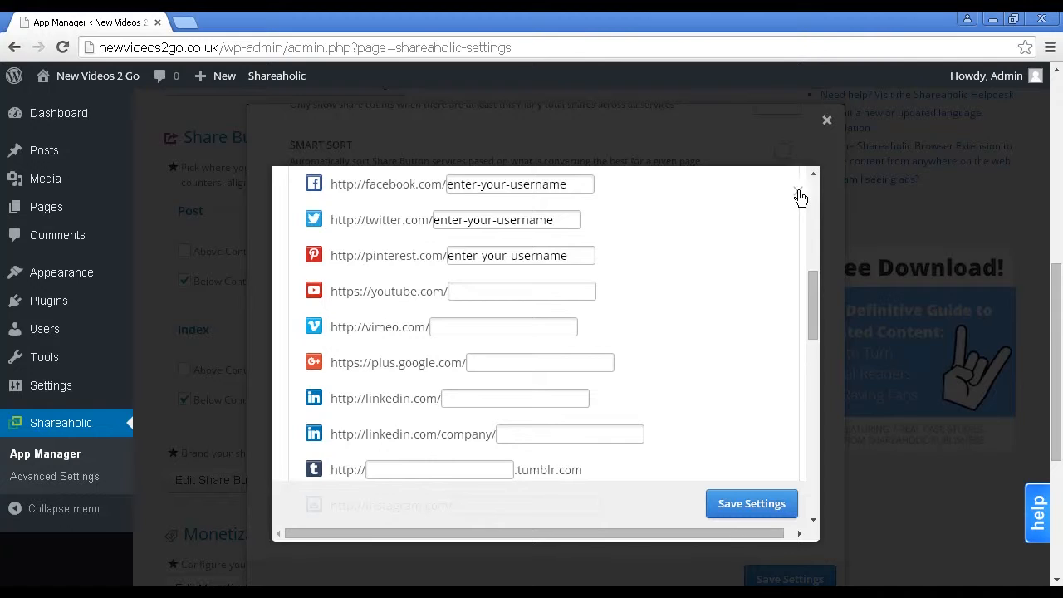
click(827, 122)
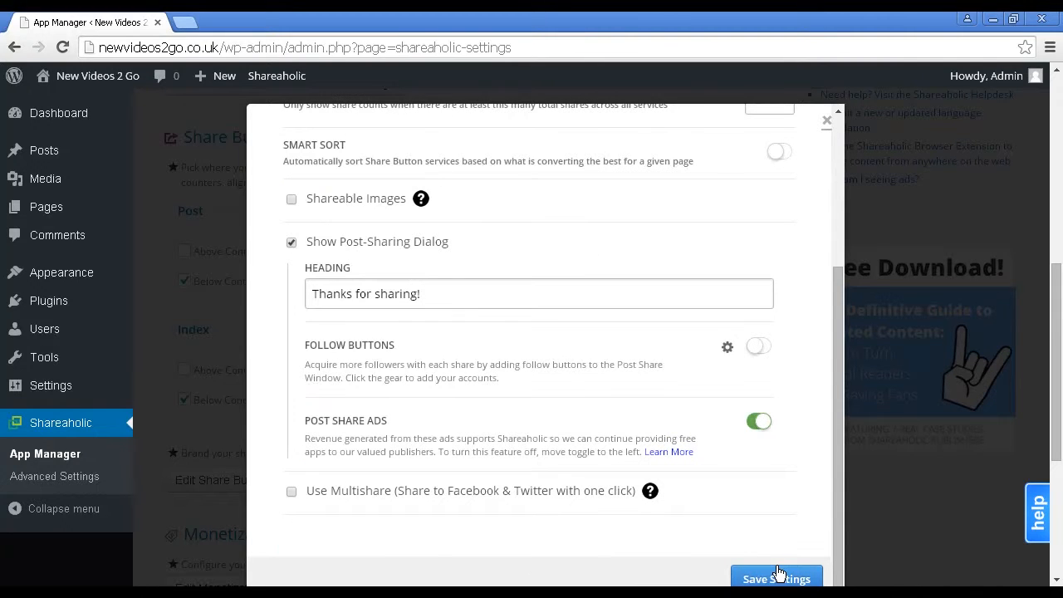
Step: Turn on Follow Buttons for the post-sharing dialog, save the Shareaholic settings and visit the site
click(758, 348)
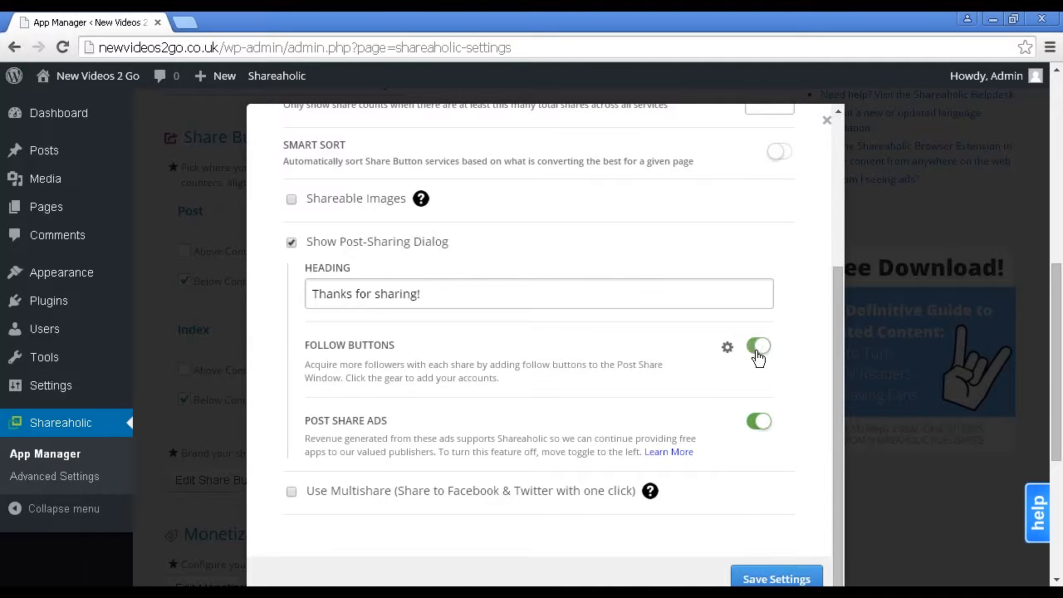
click(774, 580)
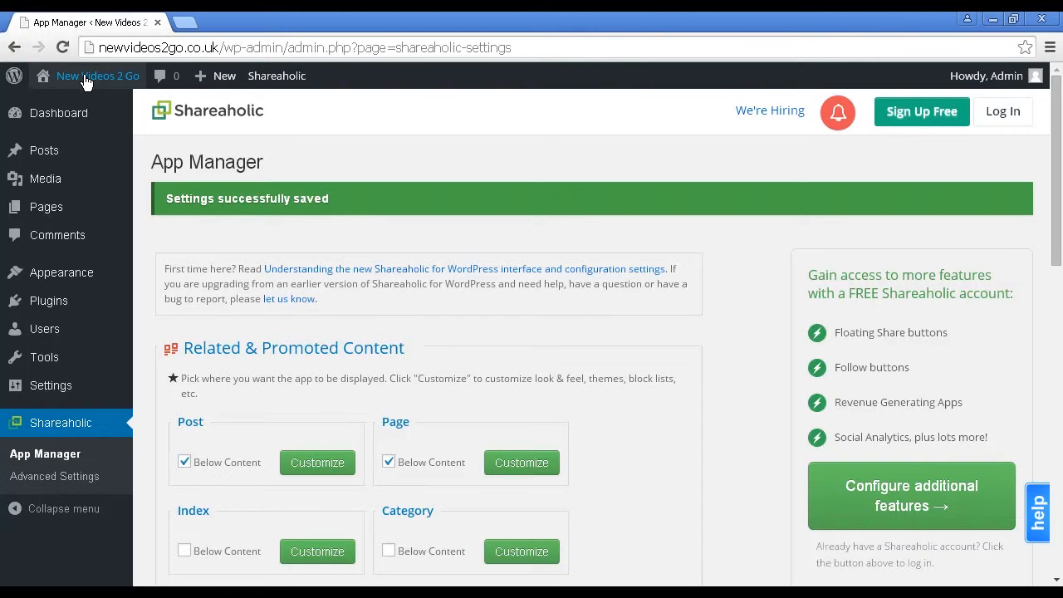
mouse_move(86, 82)
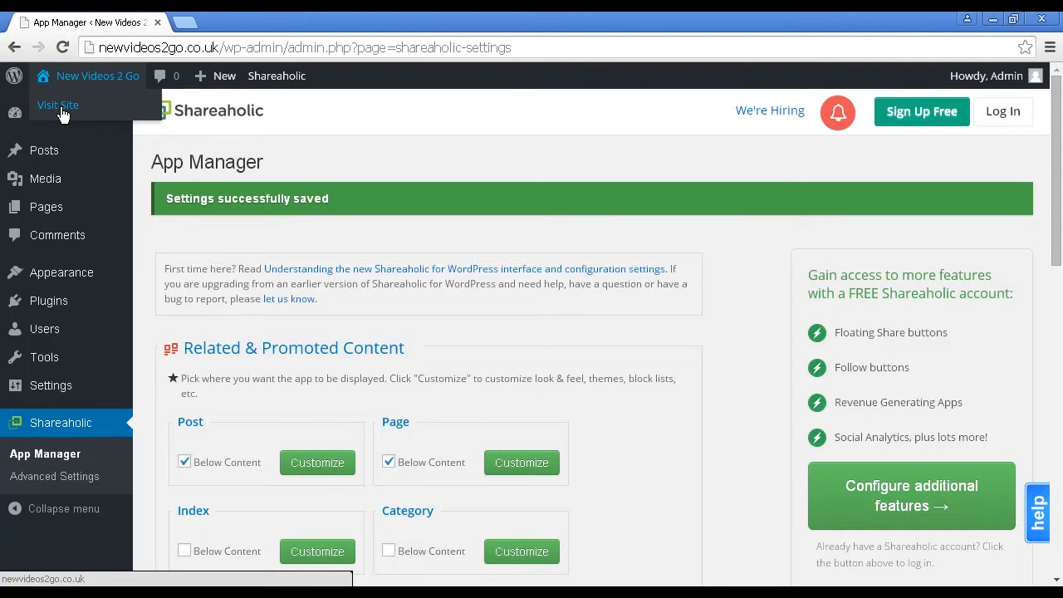
click(60, 106)
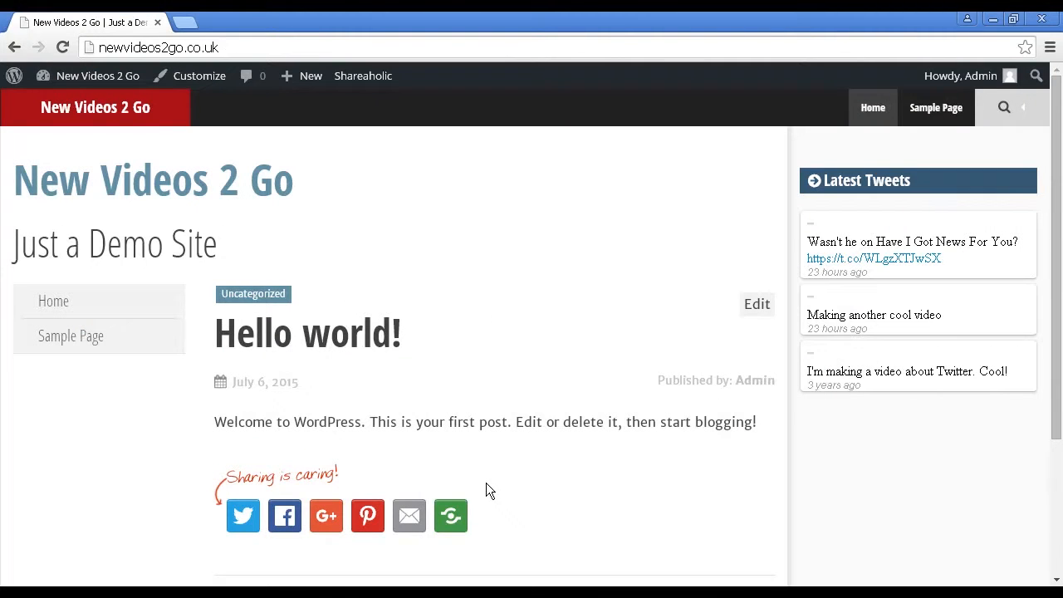